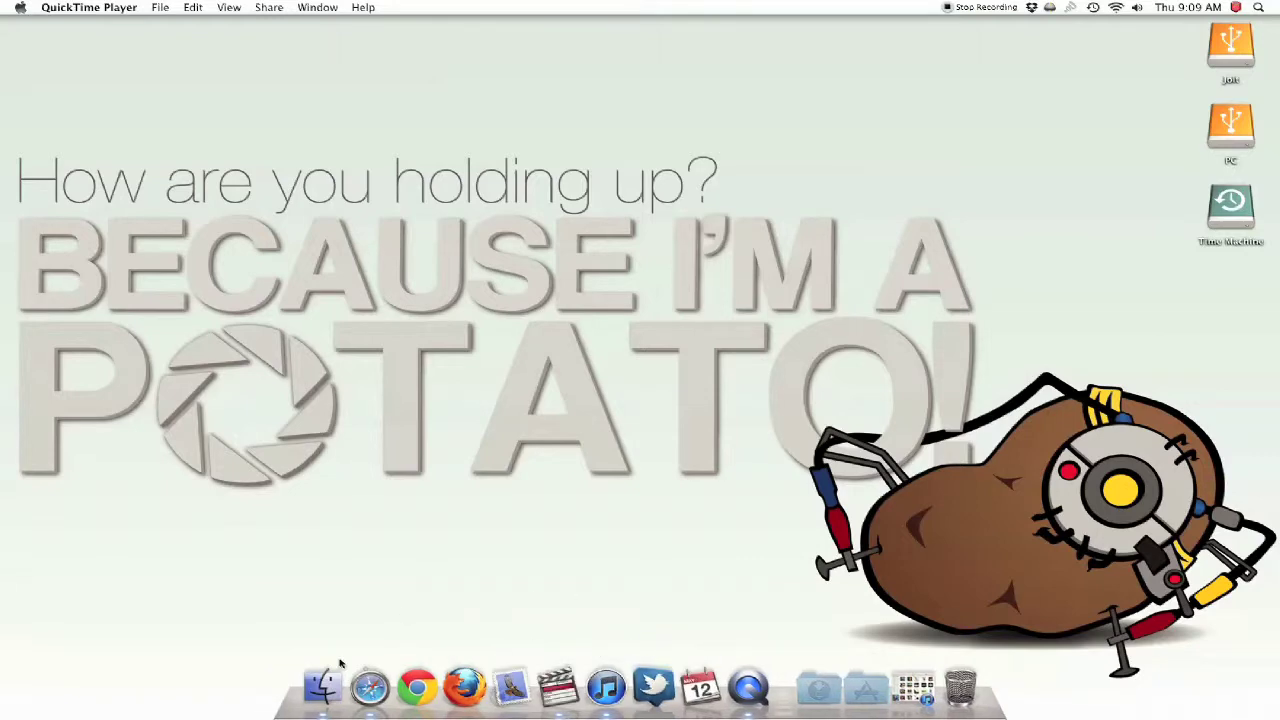
- Open a Finder window on the Capture folder from the Dock
{"action": "left_click", "coordinate": [326, 680]}
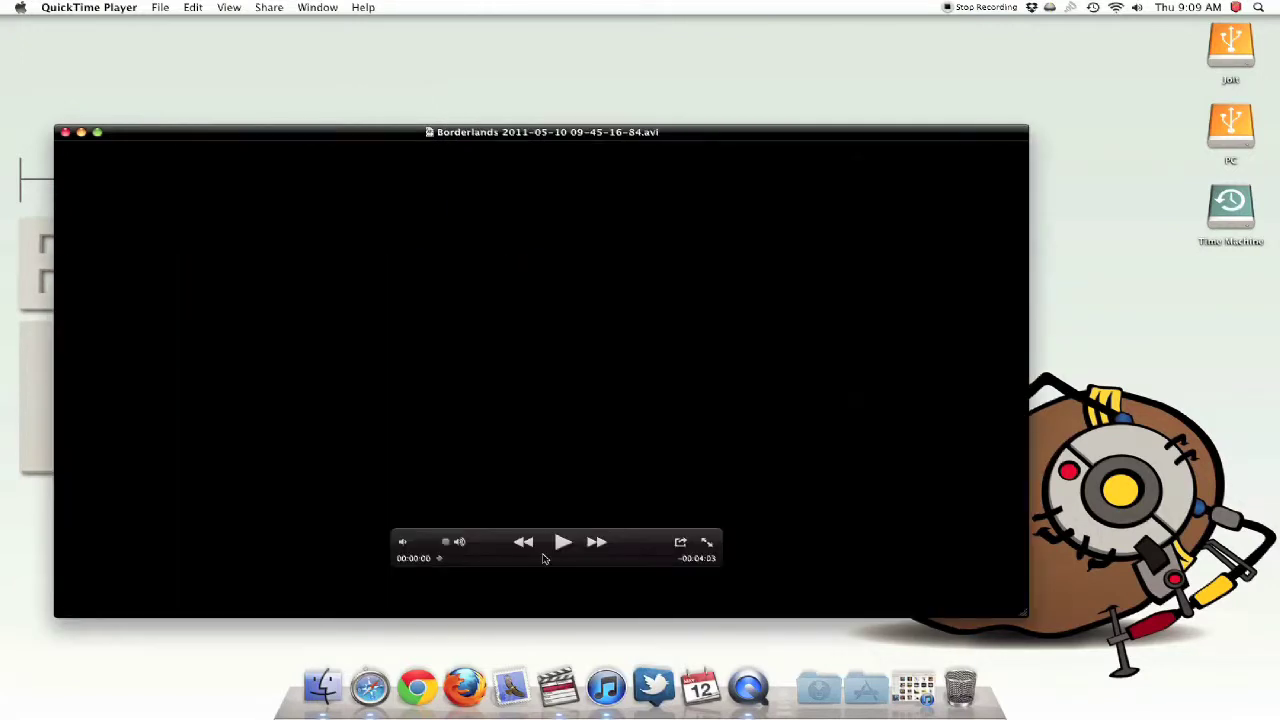
{"action": "left_click", "coordinate": [561, 542]}
{"action": "left_click", "coordinate": [561, 542]}
{"action": "left_click", "coordinate": [65, 134]}
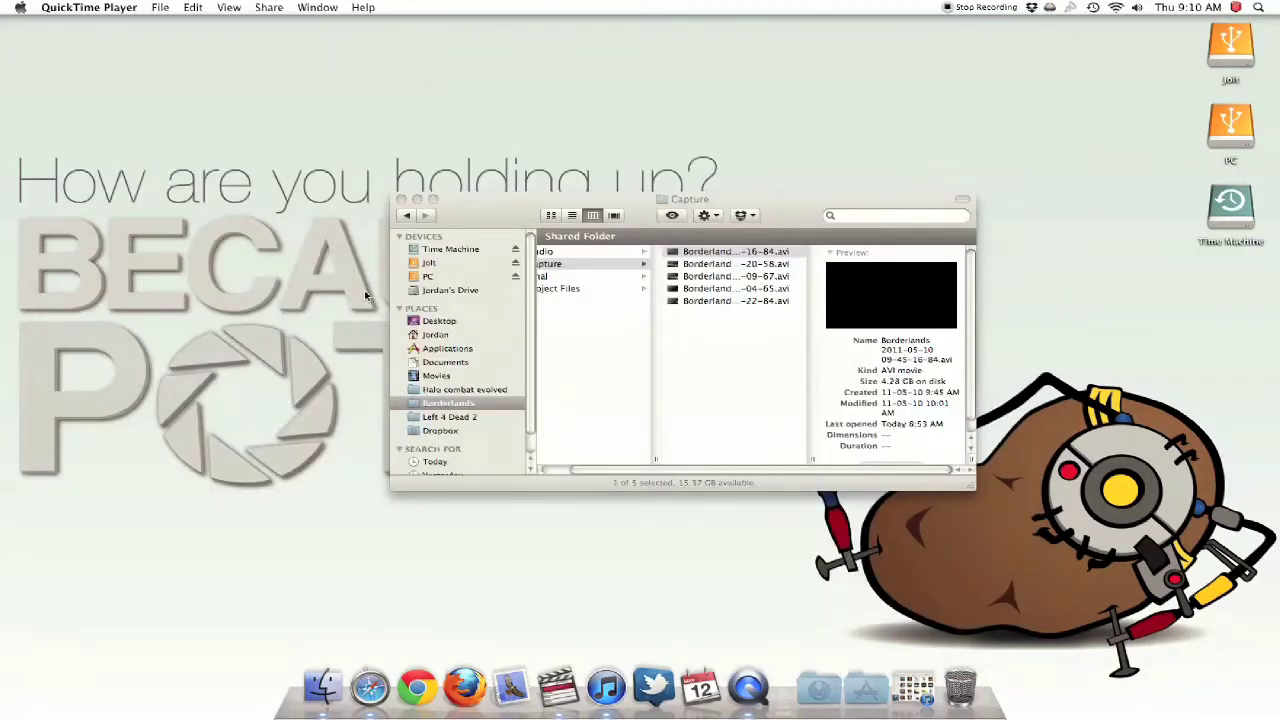
- Launch Final Cut Pro and drag the Borderlands clip from the Capture folder into the timeline
{"action": "left_click", "coordinate": [557, 687]}
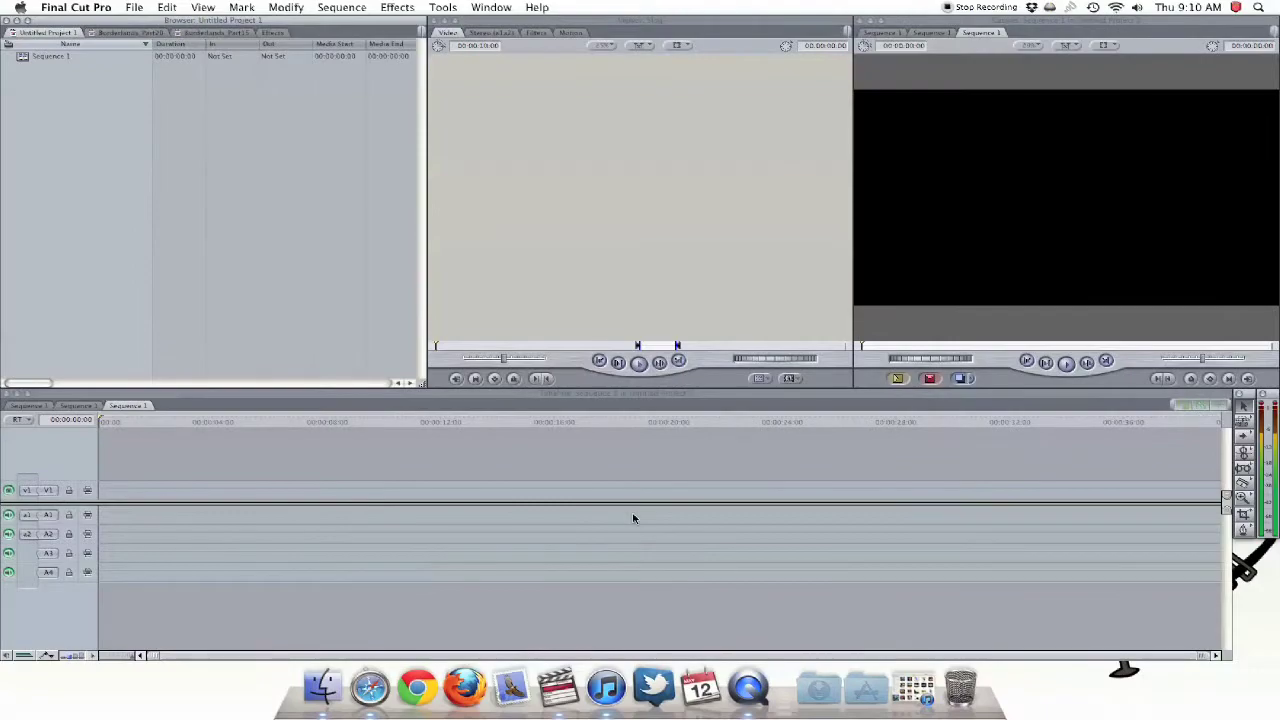
{"action": "key", "text": "F9"}
{"action": "left_click", "coordinate": [777, 310]}
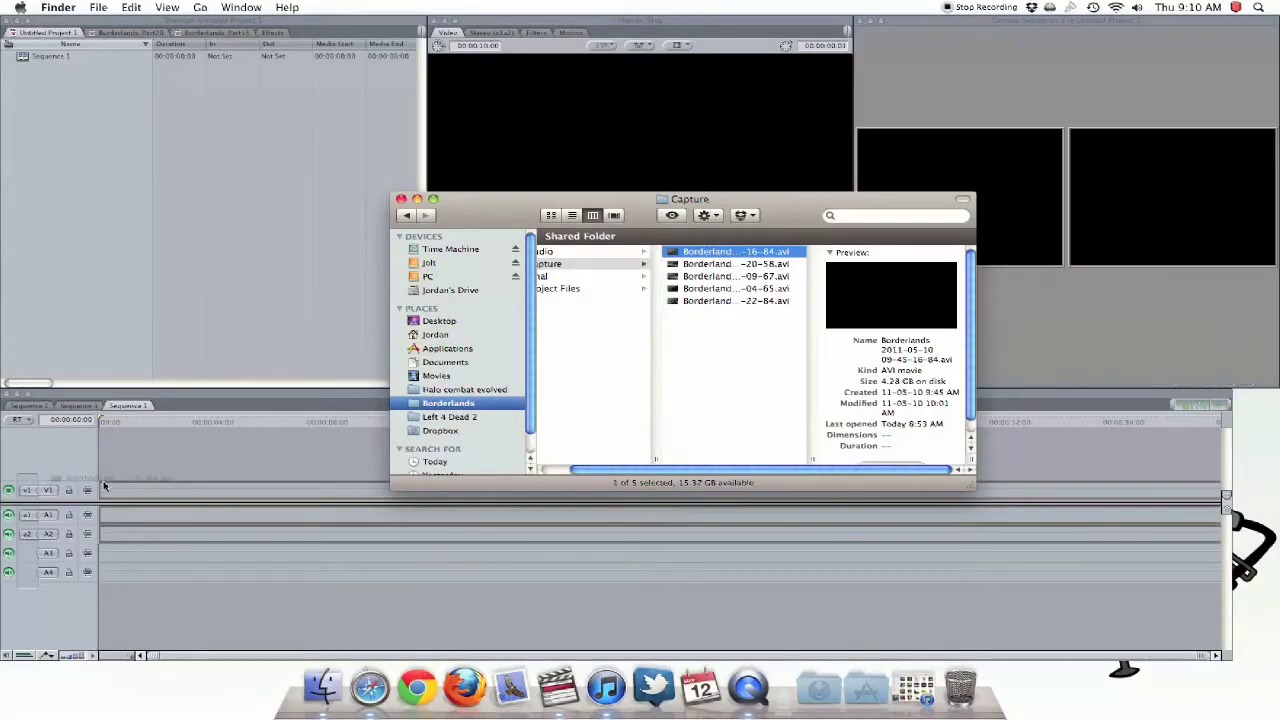
{"action": "left_click_drag", "start_coordinate": [231, 421], "coordinate": [232, 424]}
{"action": "left_click", "coordinate": [235, 425]}
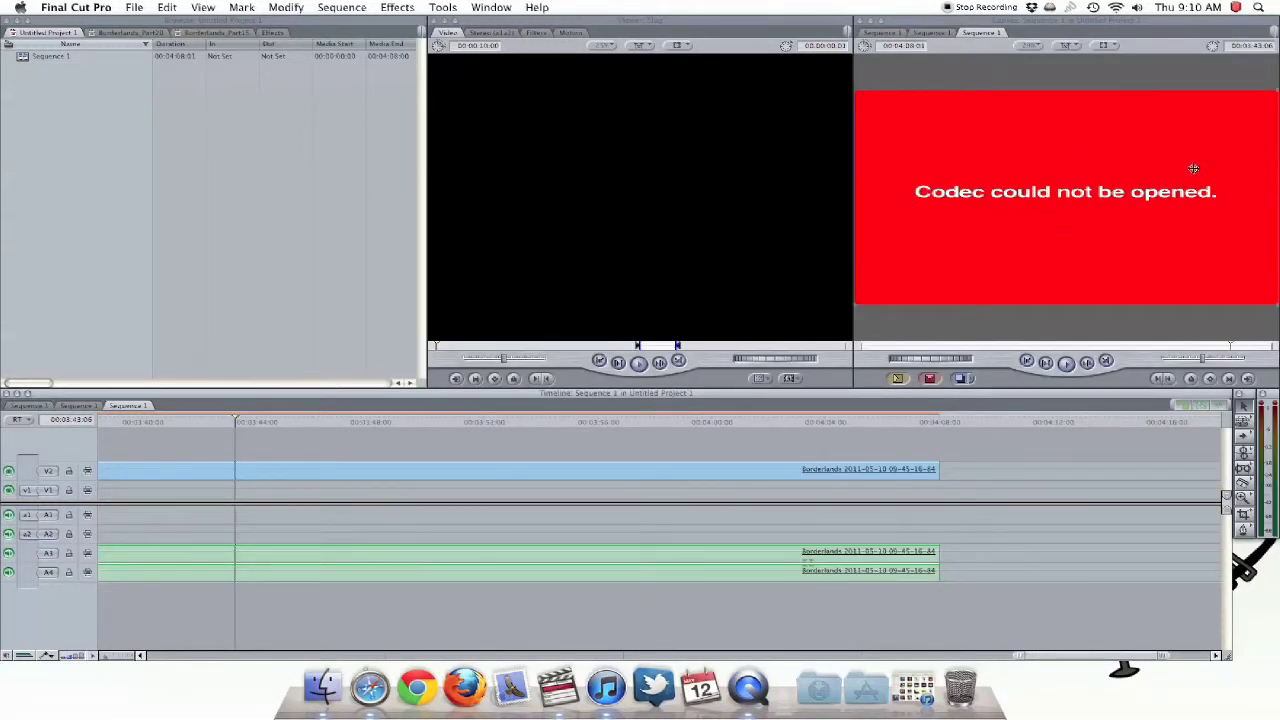
- Delete all clips from the timeline and hide Final Cut Pro and the Finder windows
{"action": "left_click", "coordinate": [486, 470]}
{"action": "key", "text": "Delete"}
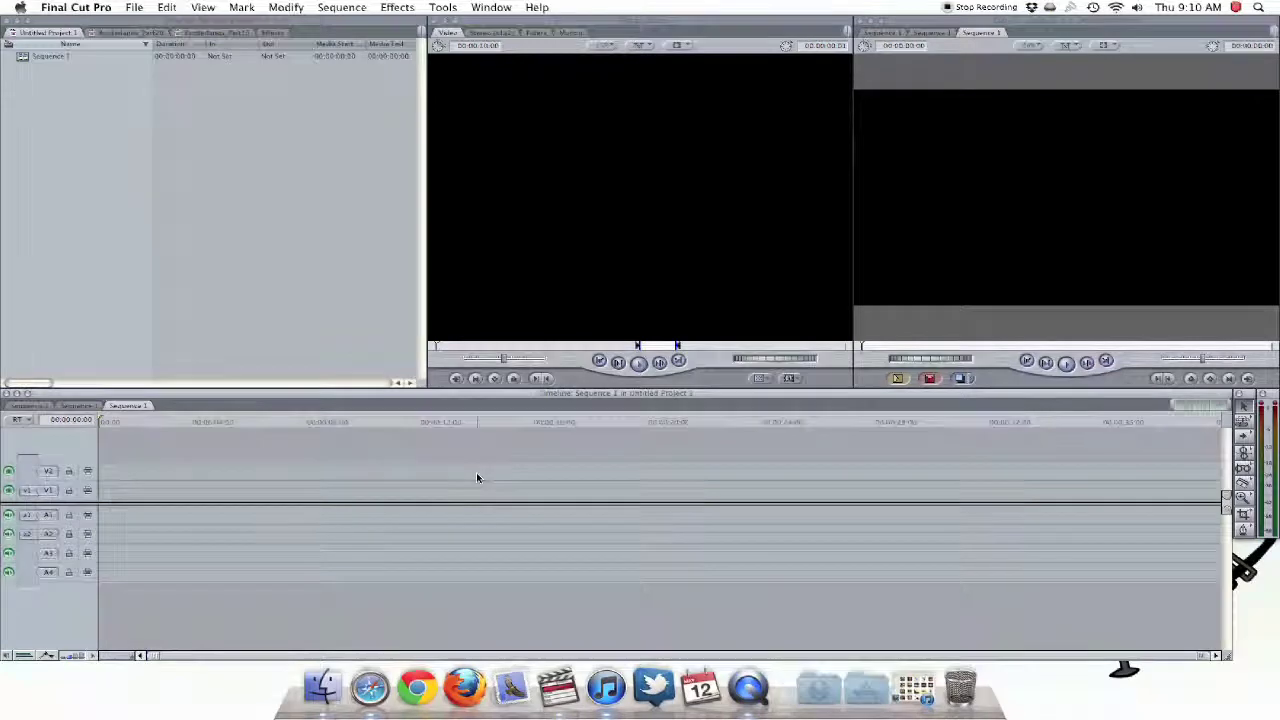
{"action": "key", "text": "super+h"}
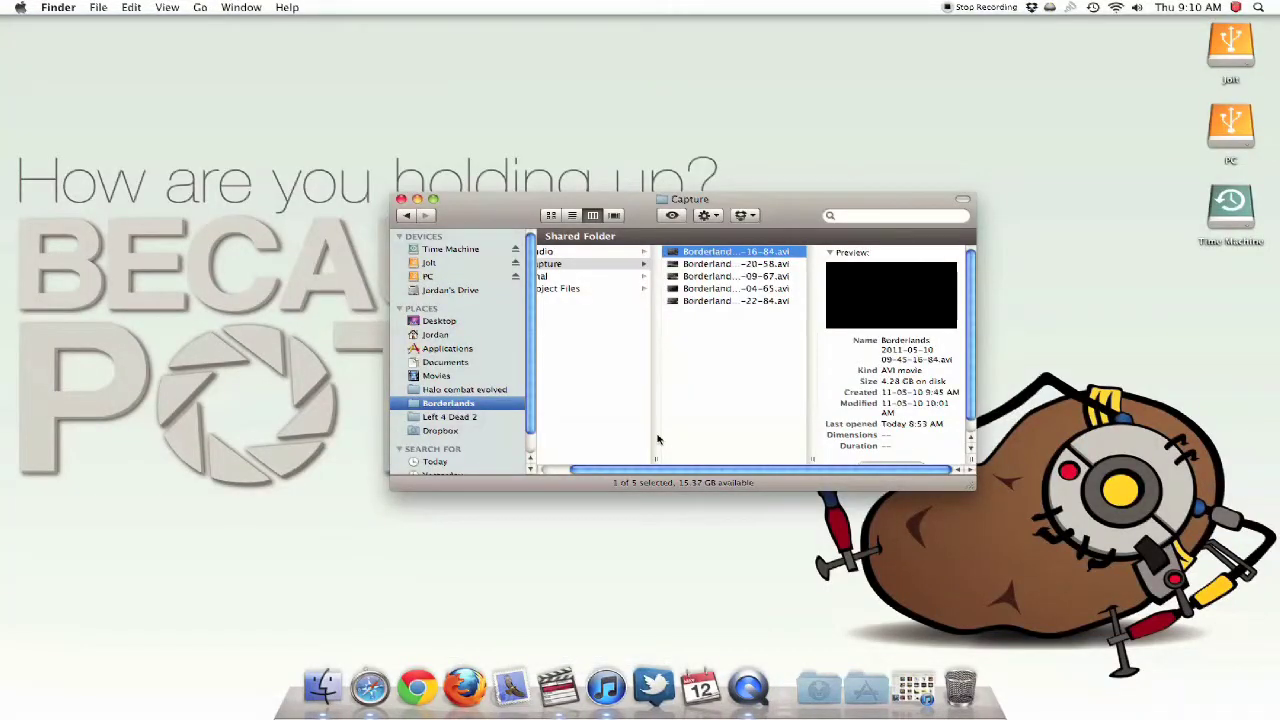
{"action": "key", "text": "super+h"}
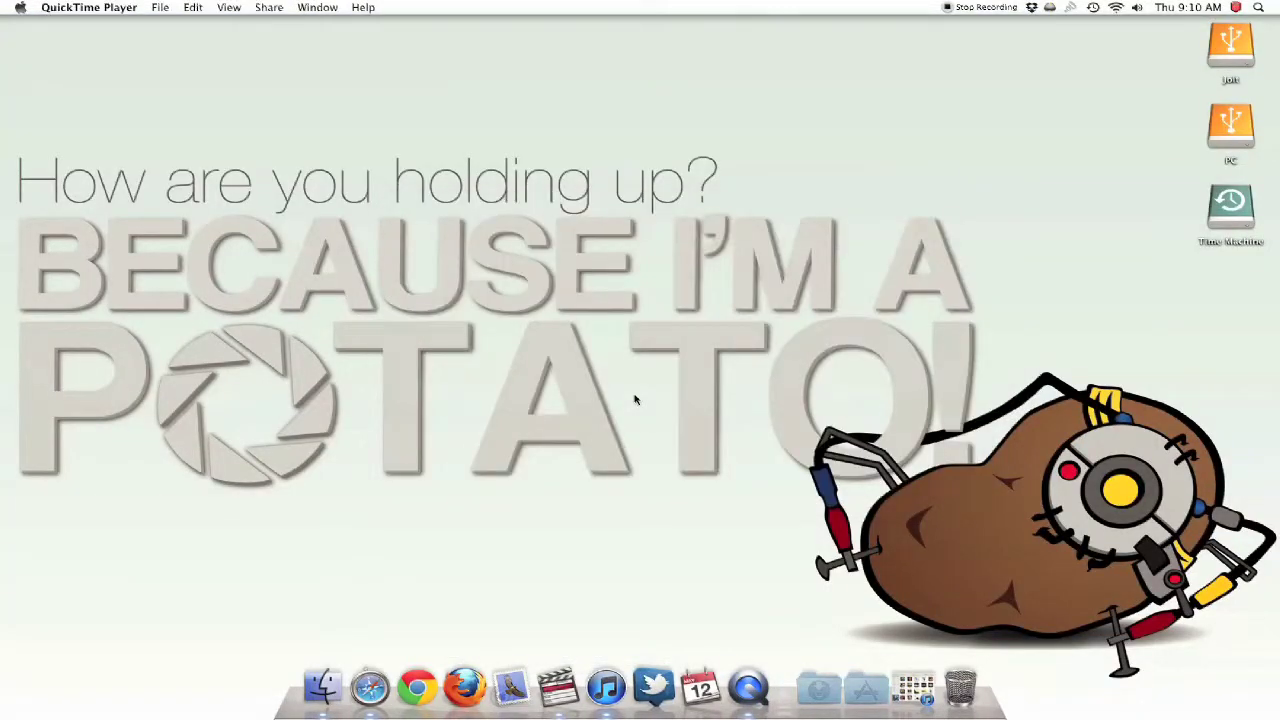
- Open the Perian pane in System Preferences and uninstall Perian 1.2.2
{"action": "left_click", "coordinate": [19, 8]}
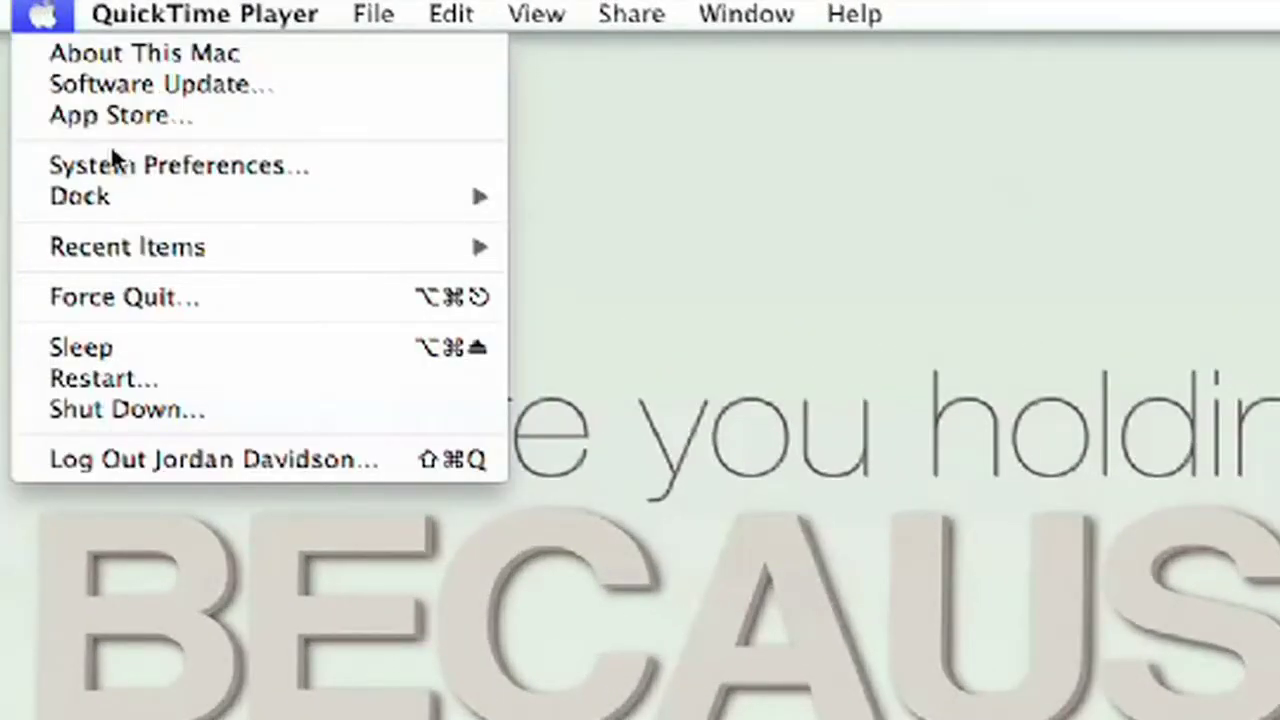
{"action": "left_click", "coordinate": [112, 160]}
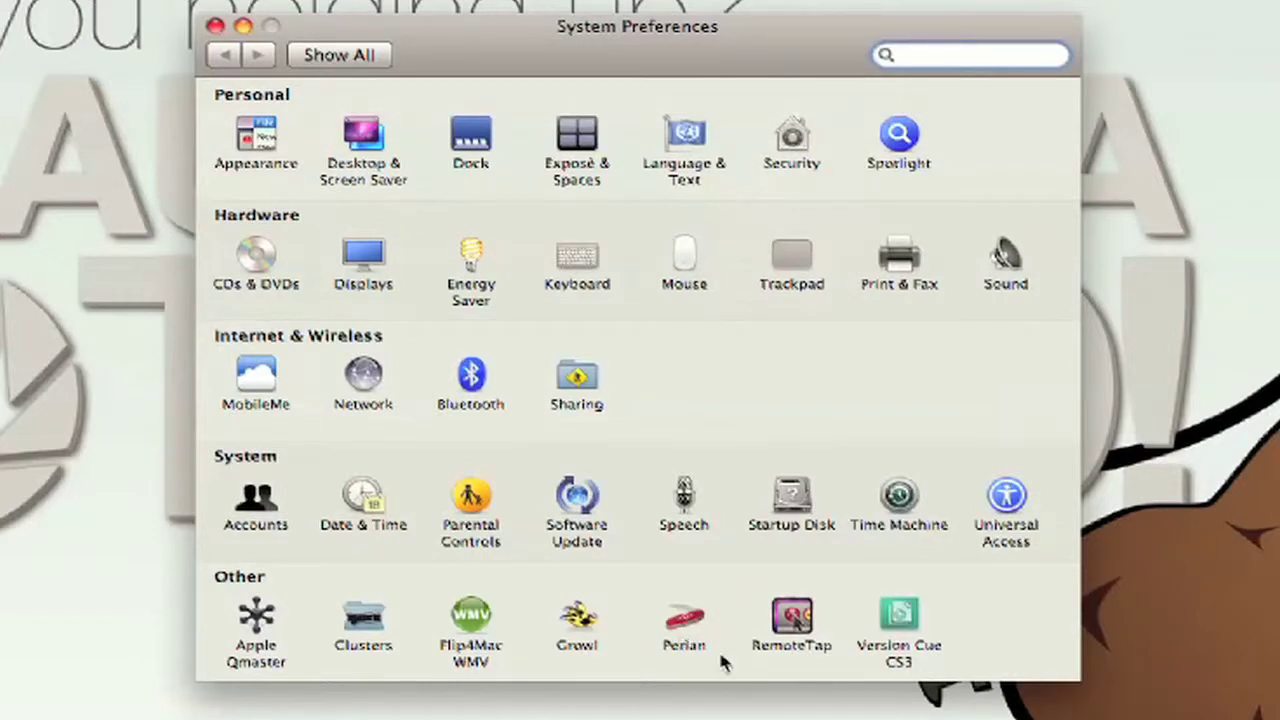
{"action": "left_click", "coordinate": [688, 614]}
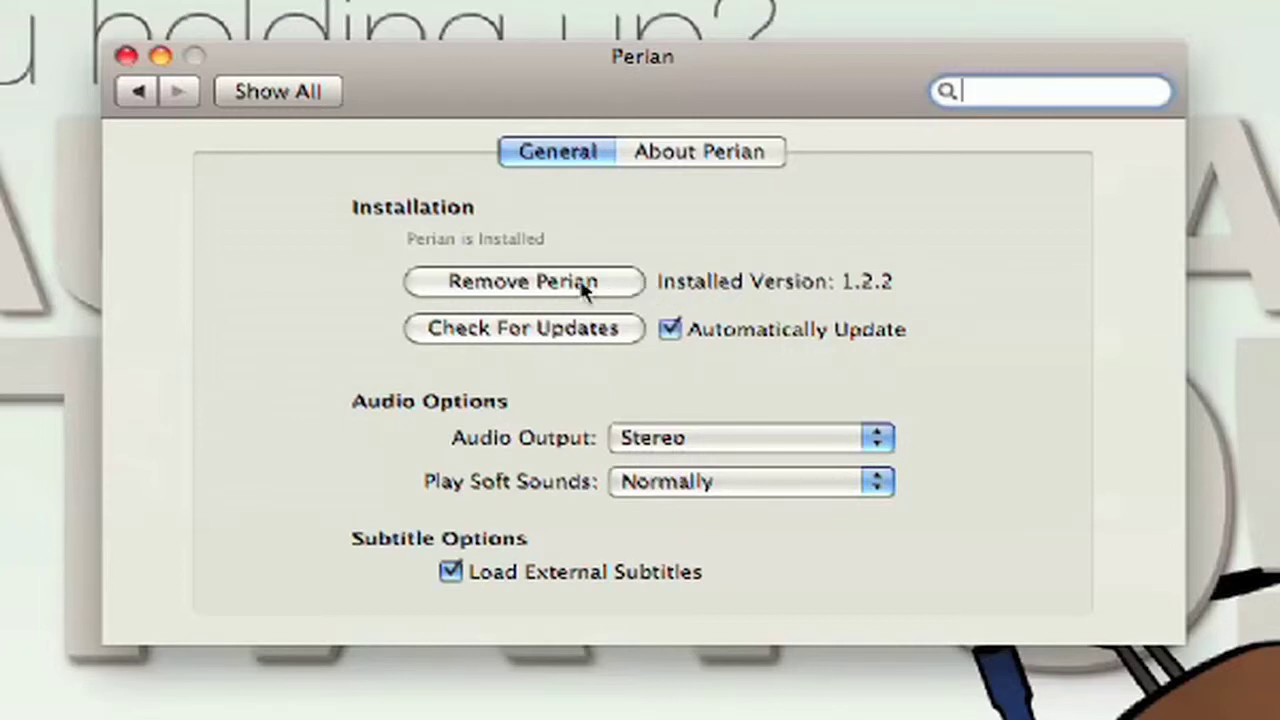
{"action": "left_click", "coordinate": [505, 284]}
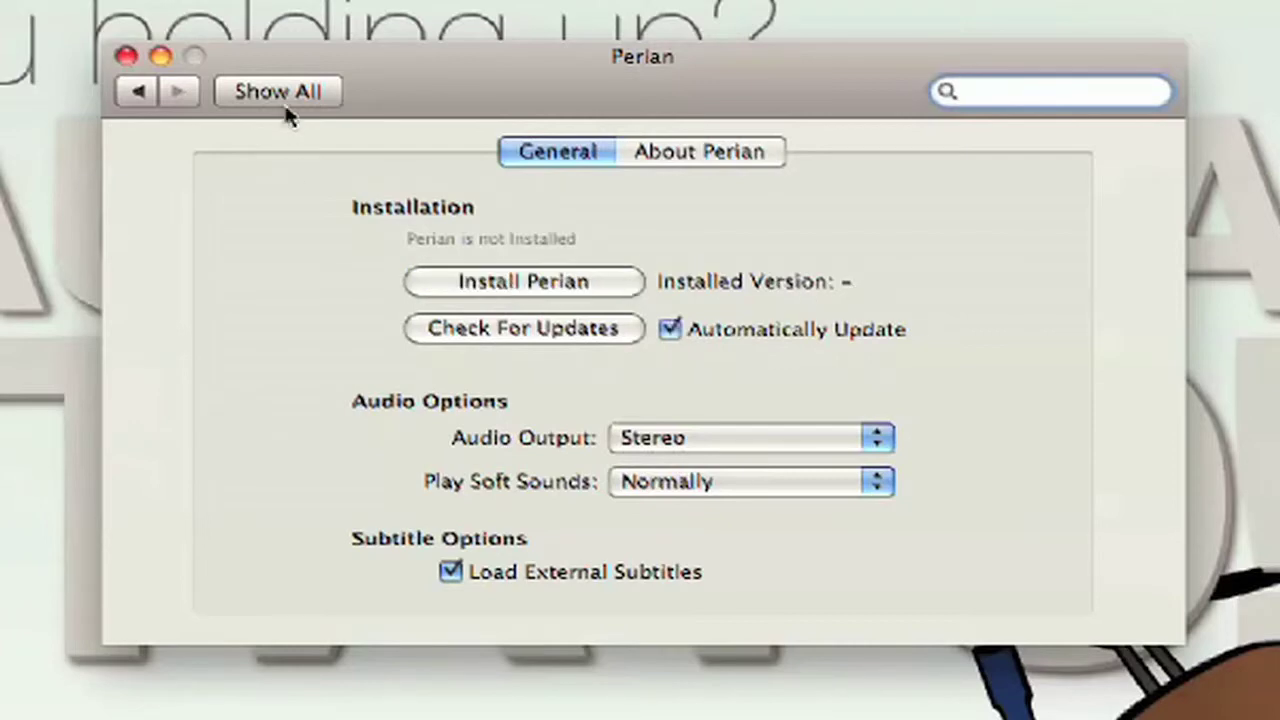
- Remove the Perian preference pane from the Other section of System Preferences
{"action": "left_click", "coordinate": [284, 100]}
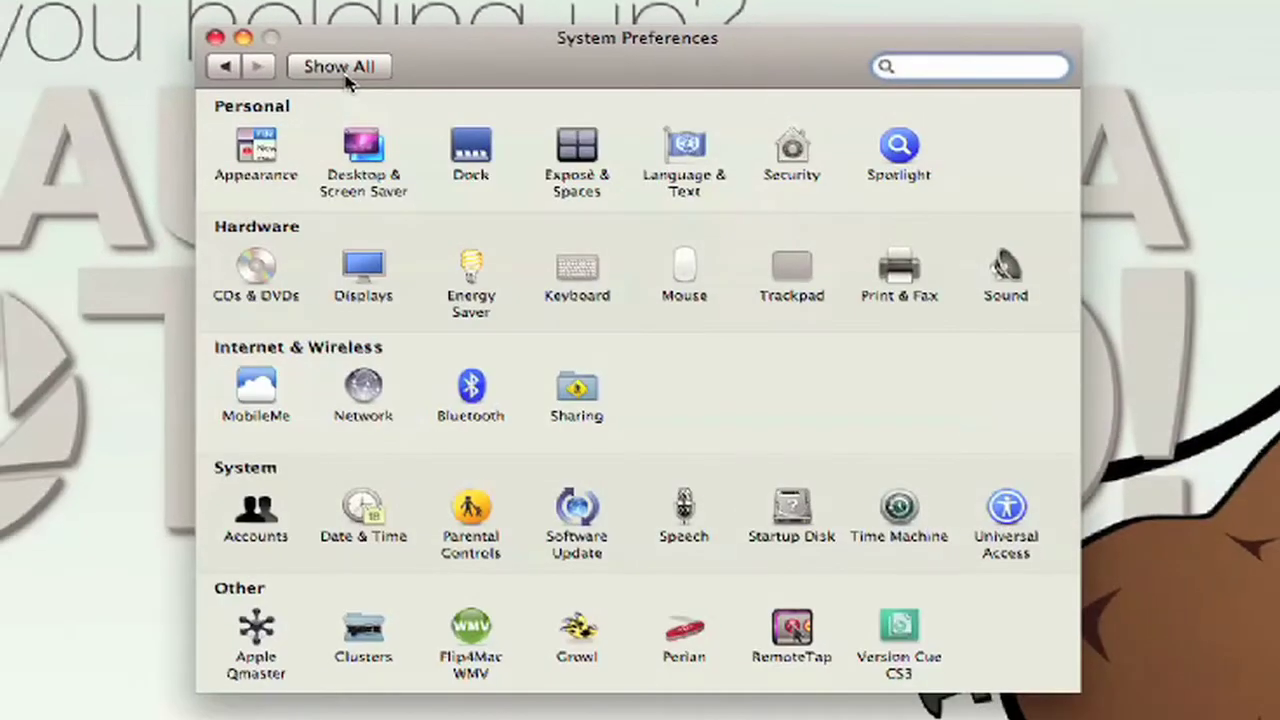
{"action": "right_click", "coordinate": [679, 631]}
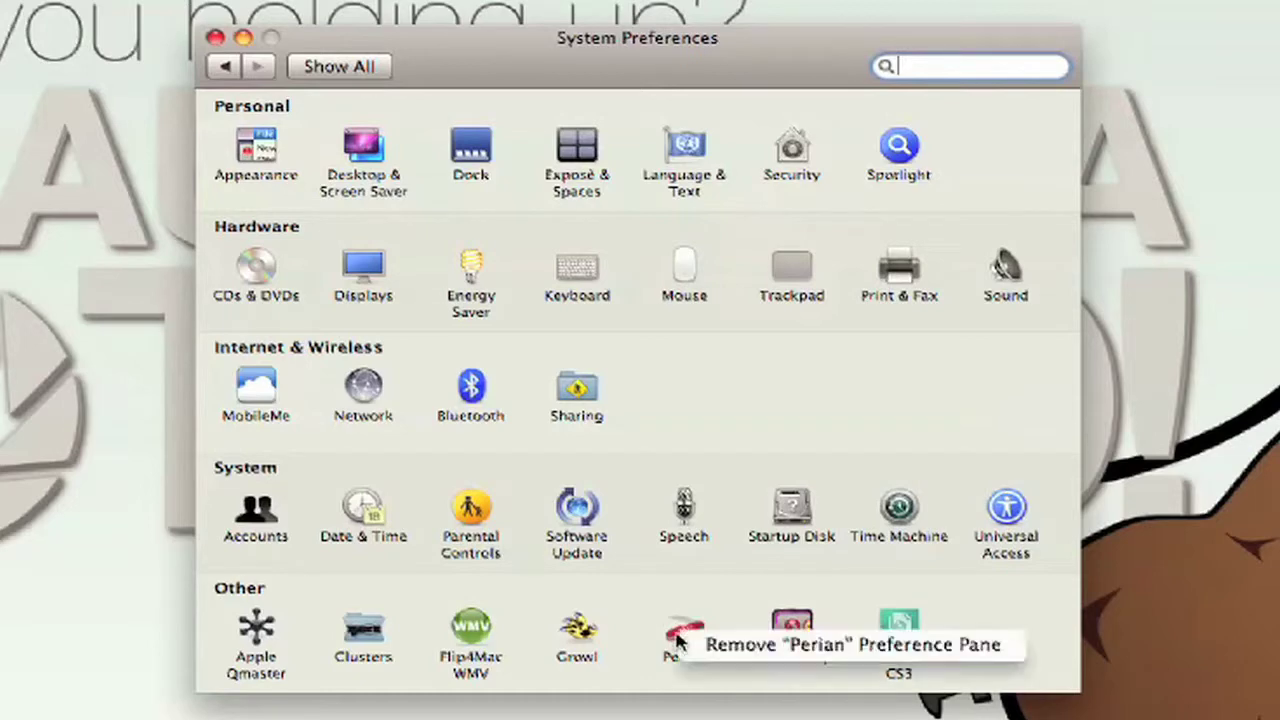
{"action": "left_click", "coordinate": [733, 648]}
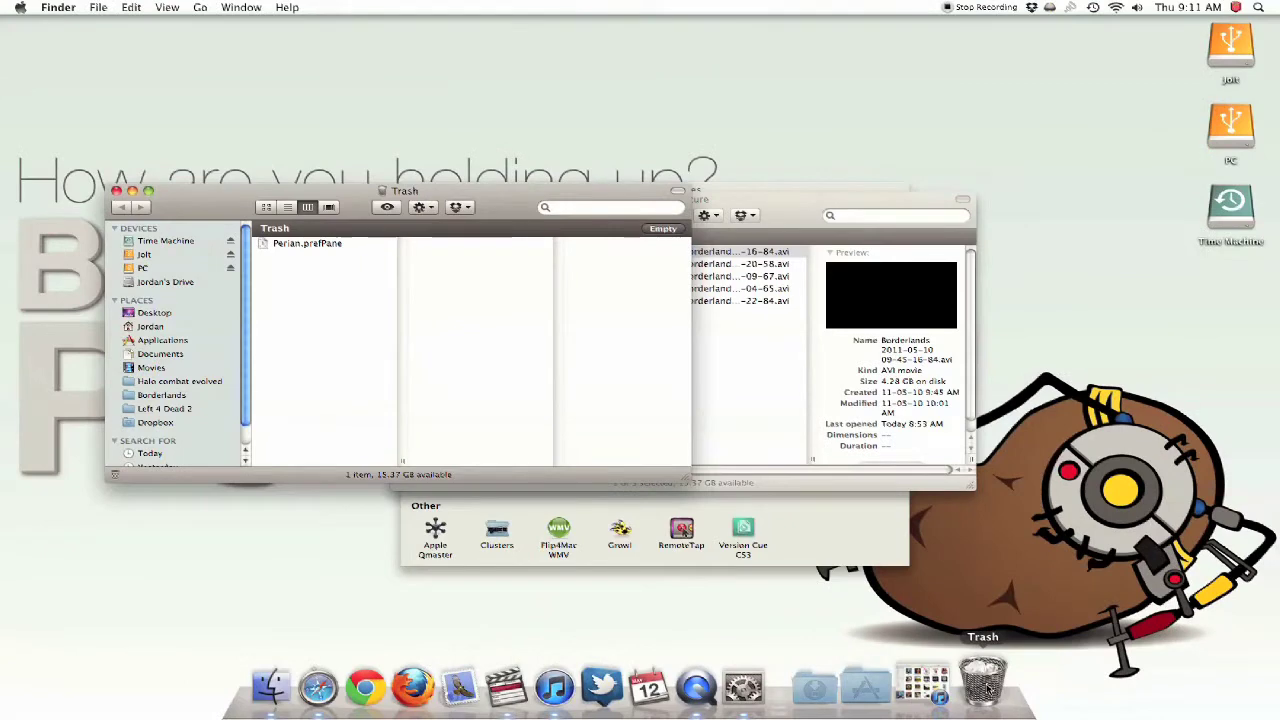
- Try emptying the Trash and dismiss the error that Perian is in use
{"action": "right_click", "coordinate": [1000, 656]}
{"action": "left_click", "coordinate": [1005, 630]}
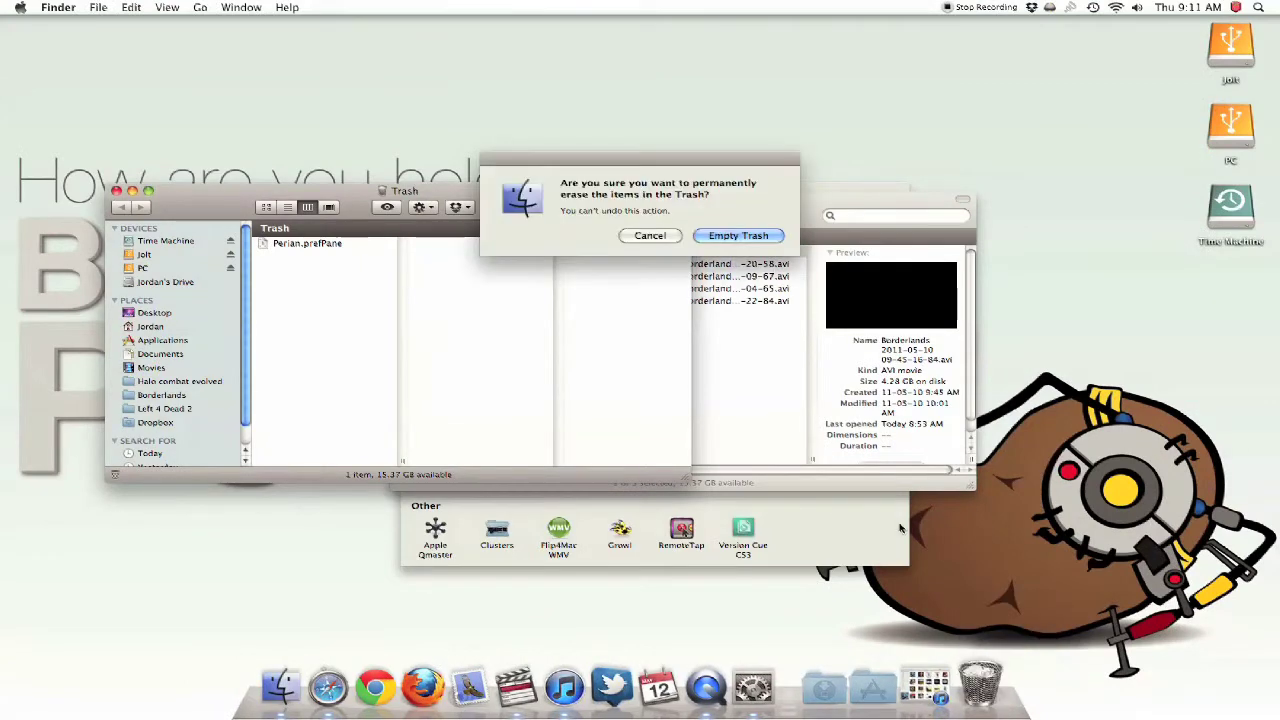
{"action": "left_click", "coordinate": [738, 236]}
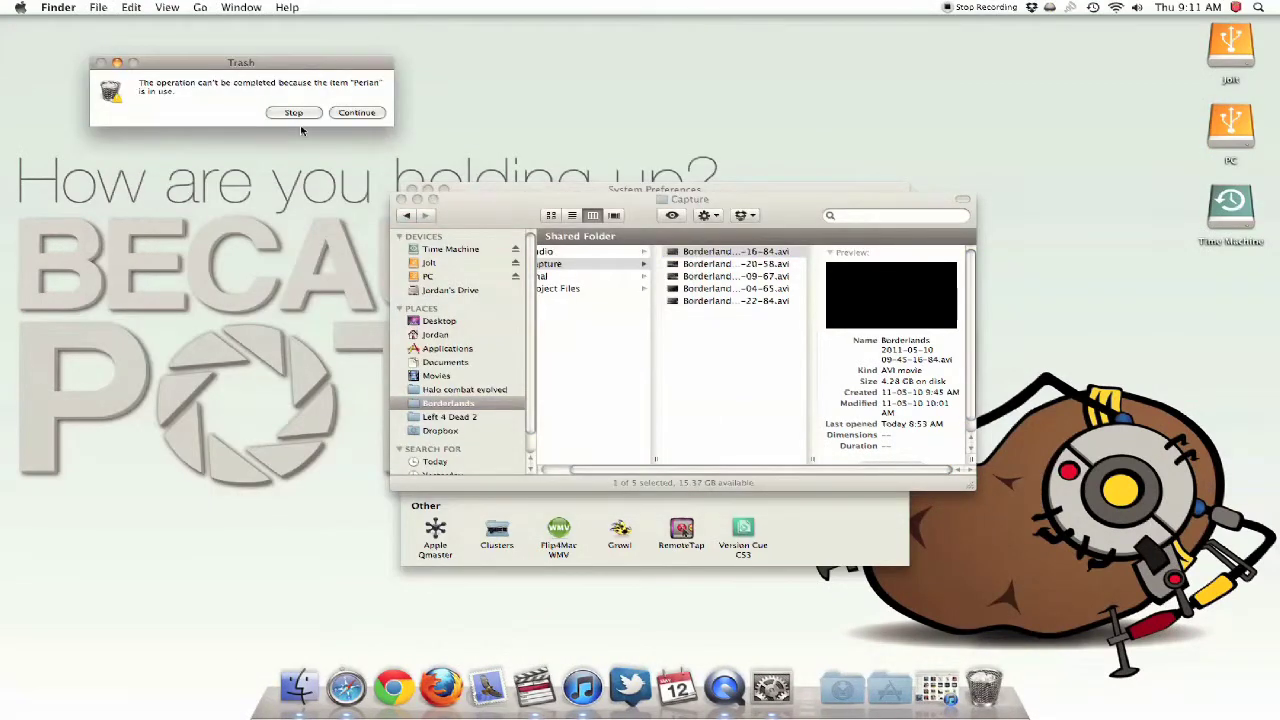
{"action": "left_click", "coordinate": [341, 114]}
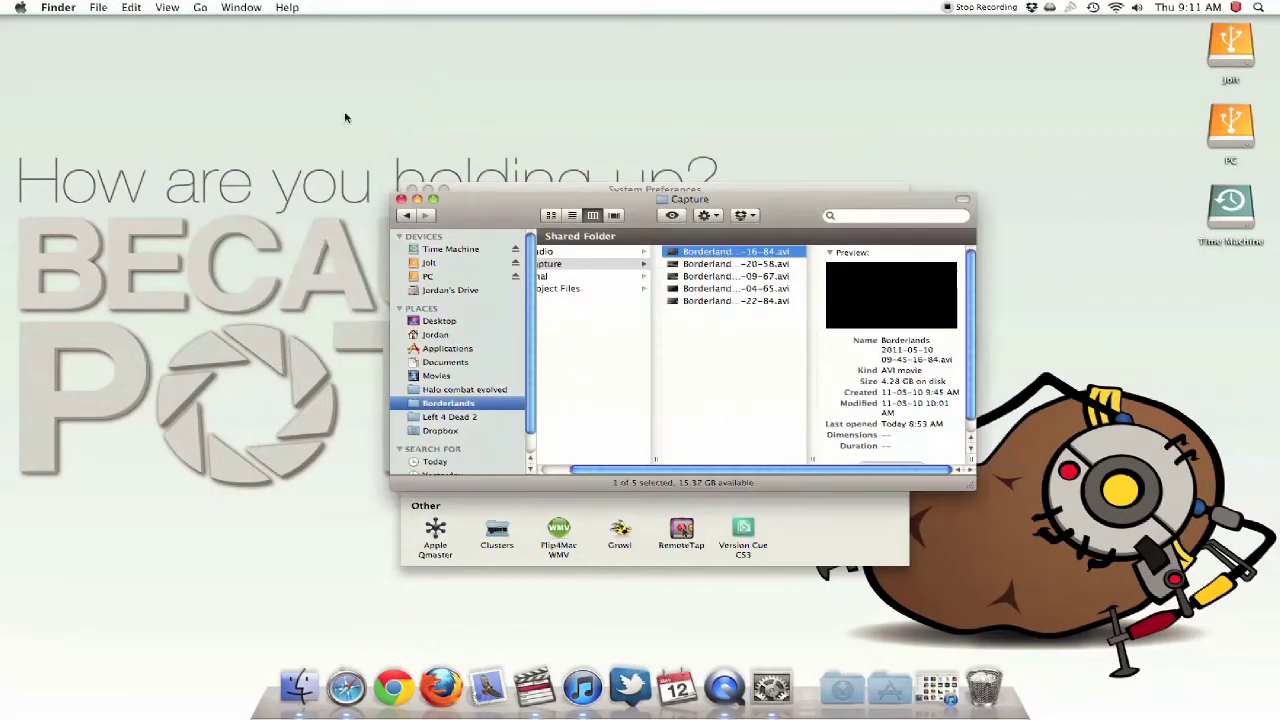
- Quit System Preferences and empty the Trash again, confirming the permanent erase
{"action": "left_click", "coordinate": [418, 200]}
{"action": "left_click", "coordinate": [411, 190]}
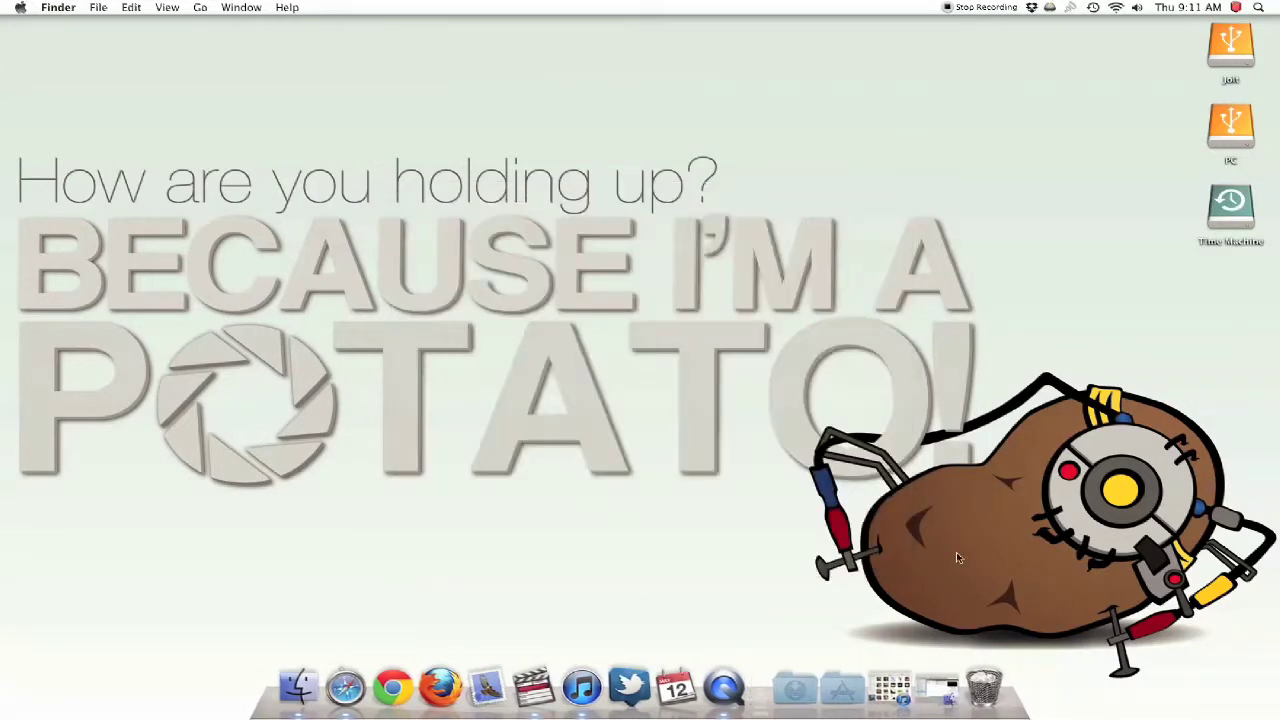
{"action": "right_click", "coordinate": [981, 683]}
{"action": "left_click", "coordinate": [980, 631]}
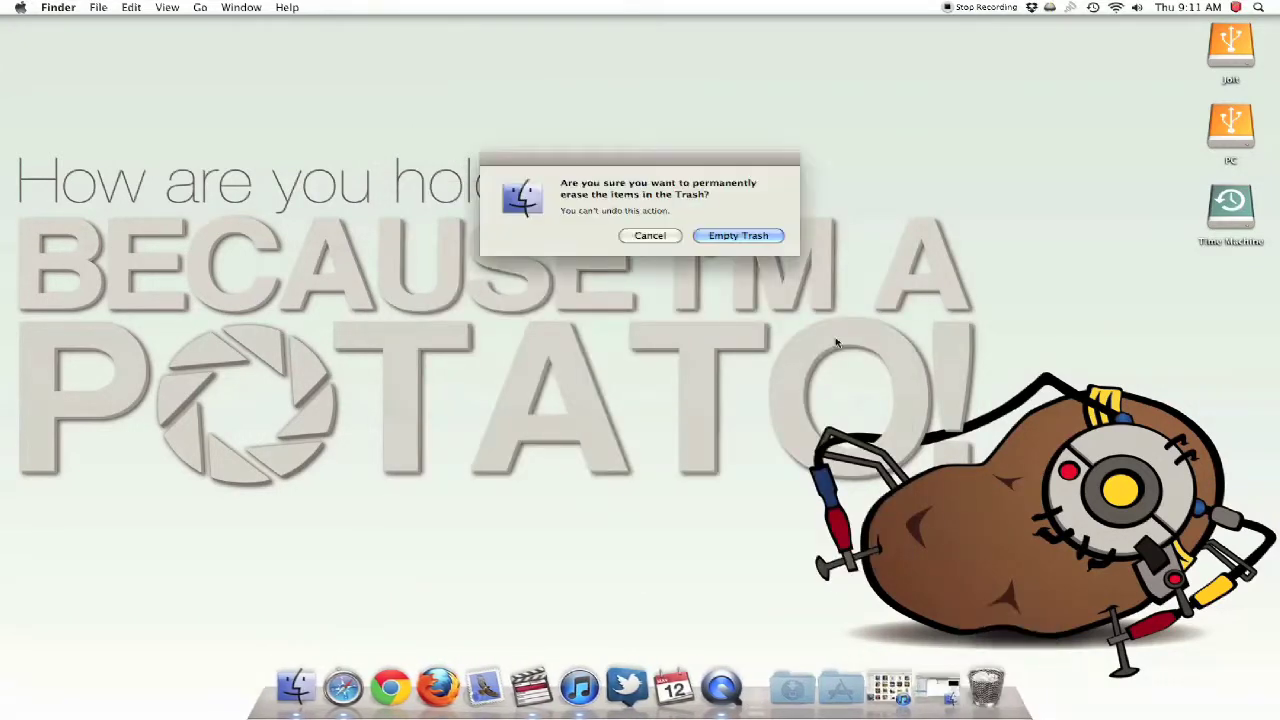
{"action": "left_click", "coordinate": [757, 238]}
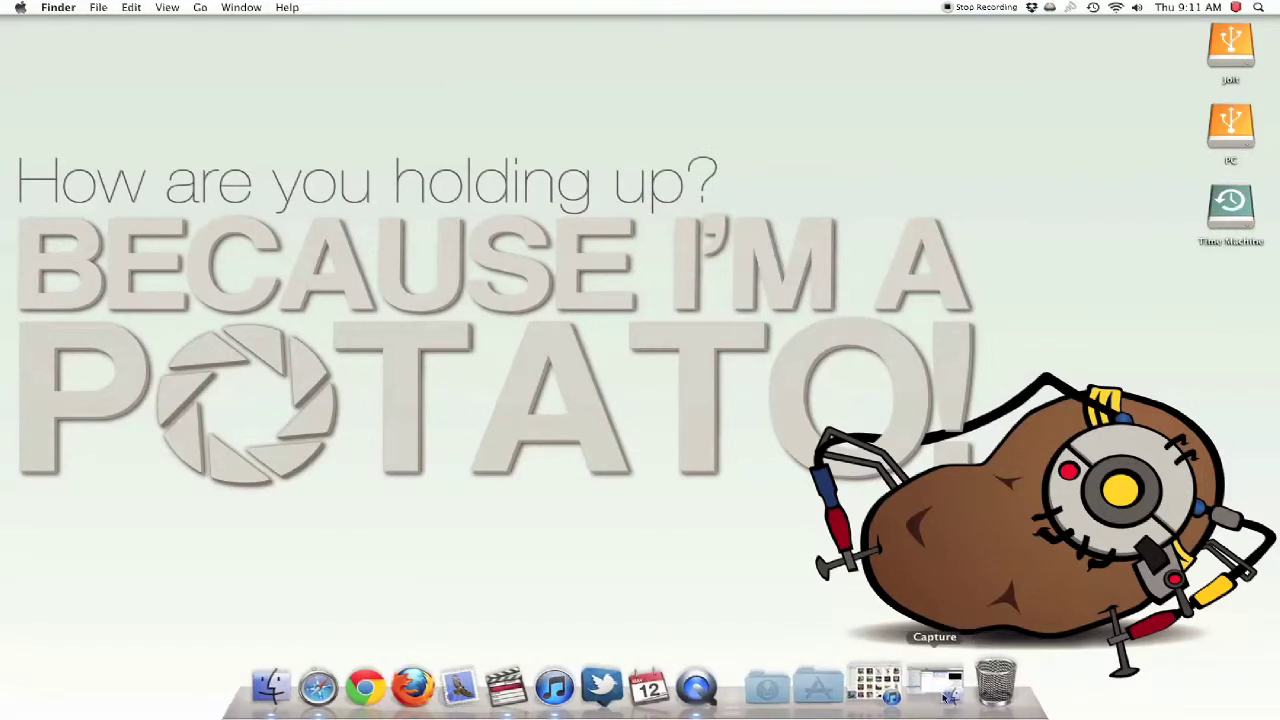
- Open the first Borderlands AVI in QuickTime, dismiss the can't-be-opened error, and hide Finder
{"action": "left_click", "coordinate": [920, 685]}
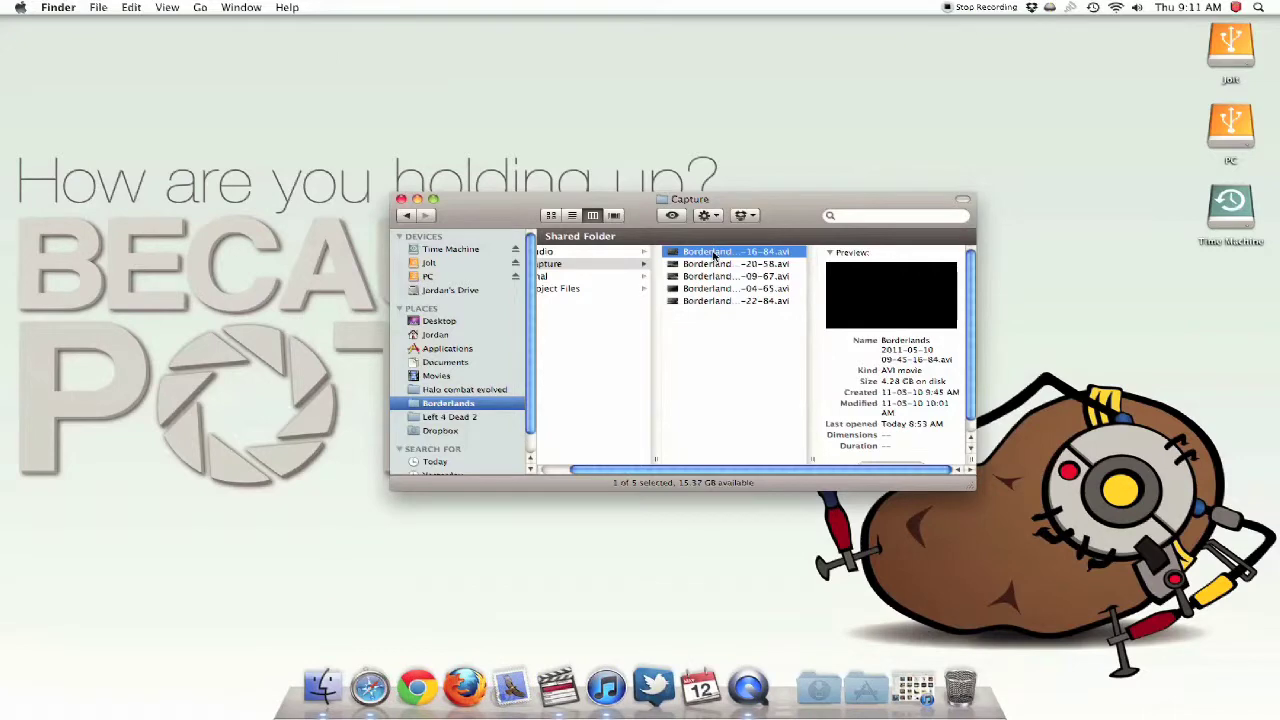
{"action": "double_click", "coordinate": [713, 253]}
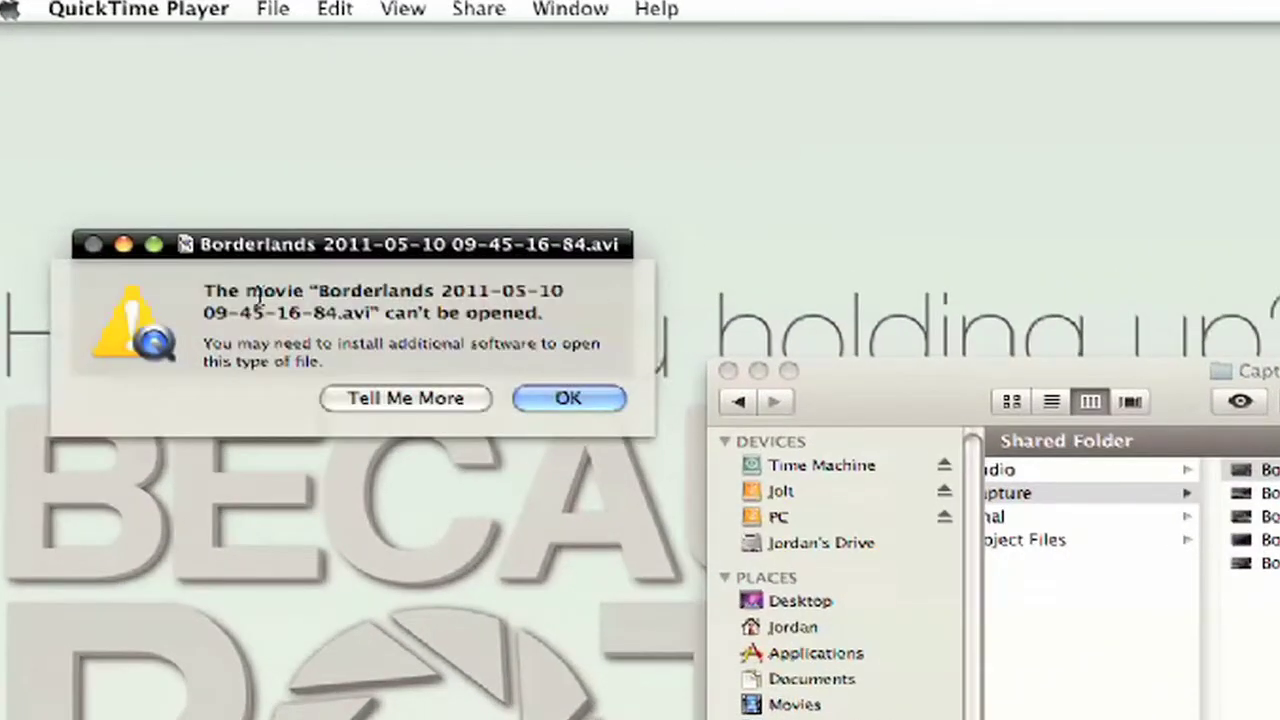
{"action": "left_click_drag", "start_coordinate": [287, 256], "coordinate": [742, 325]}
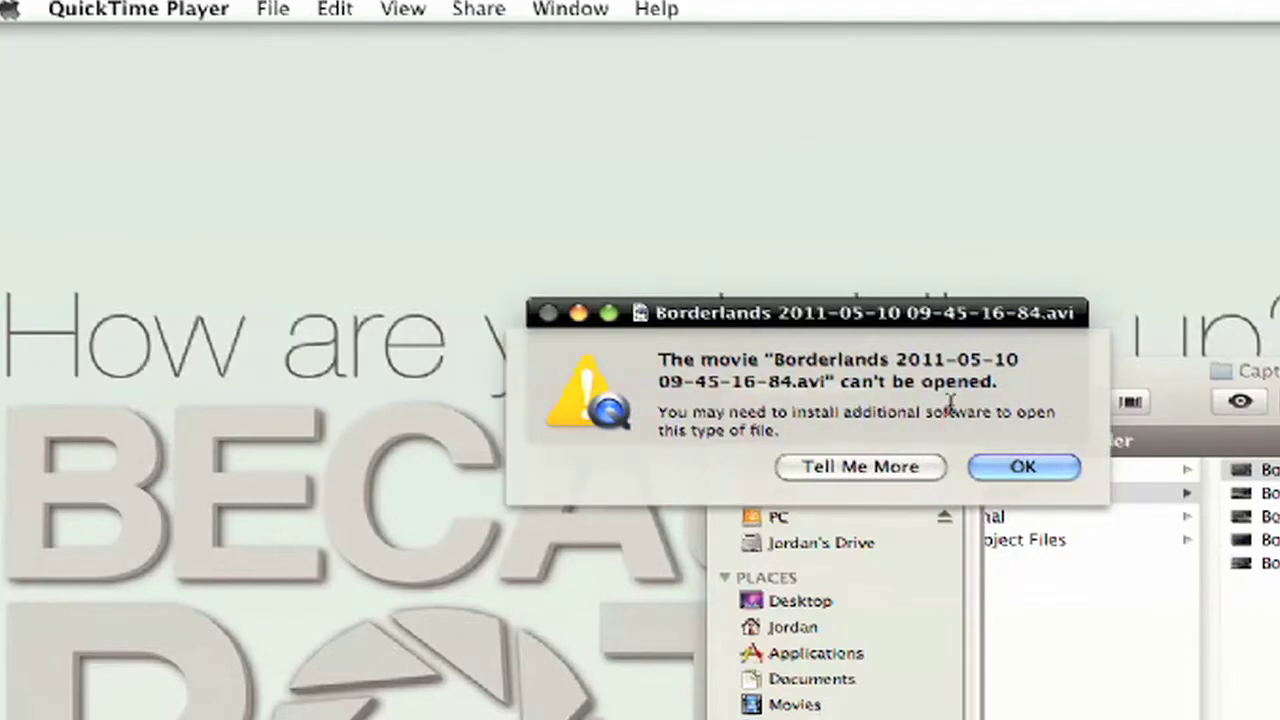
{"action": "left_click", "coordinate": [1040, 484]}
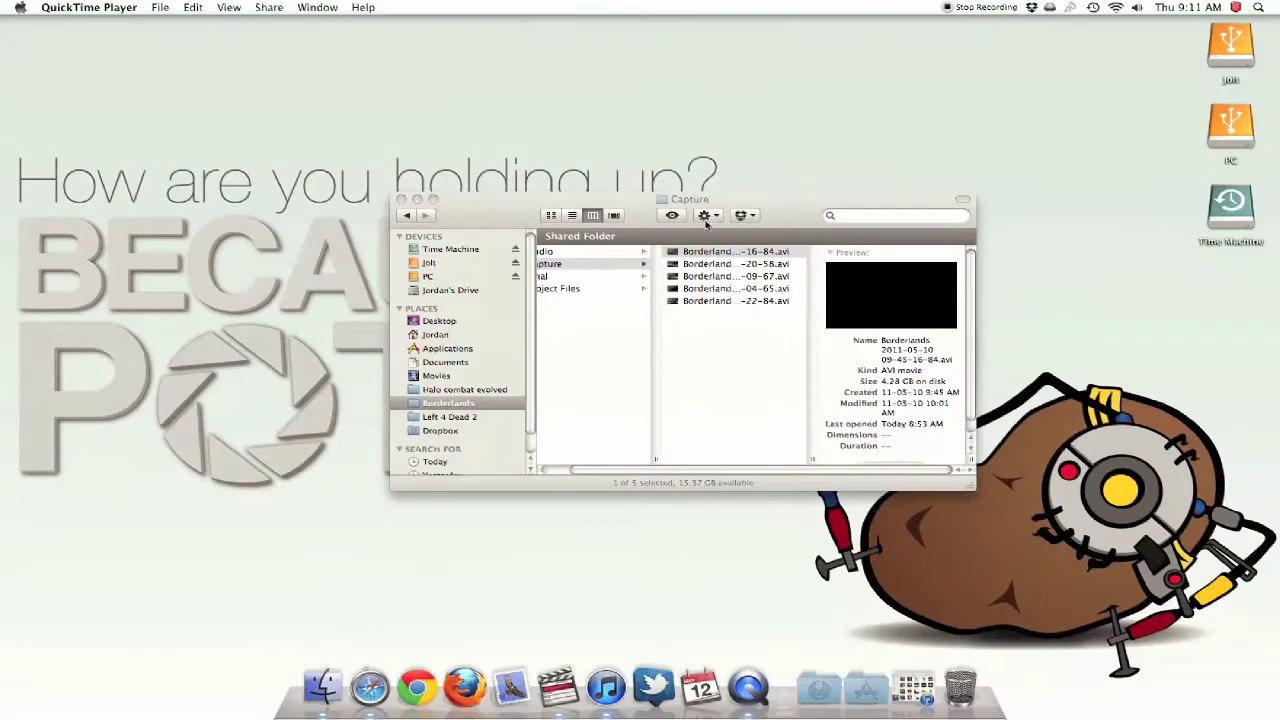
{"action": "left_click", "coordinate": [505, 214]}
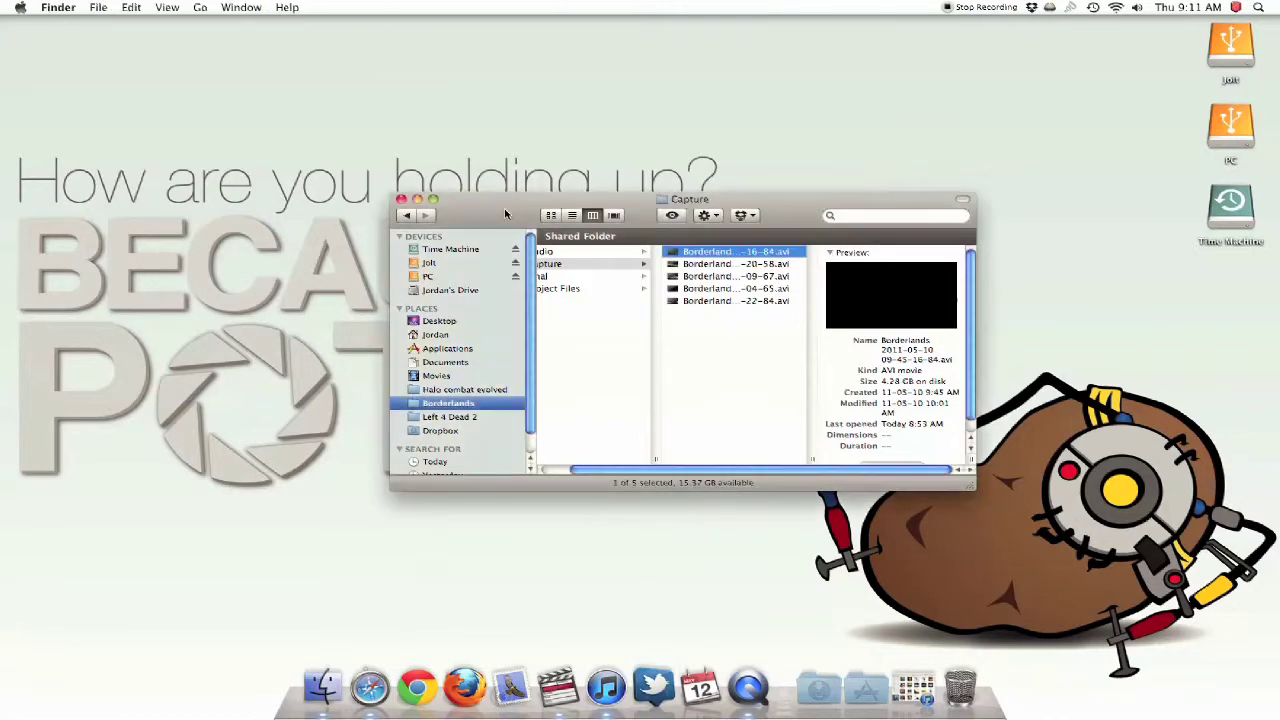
{"action": "key", "text": "super+h"}
- Copy the Download Perian 1.2.2 link in Safari and paste it into the address bar
{"action": "left_click", "coordinate": [367, 686]}
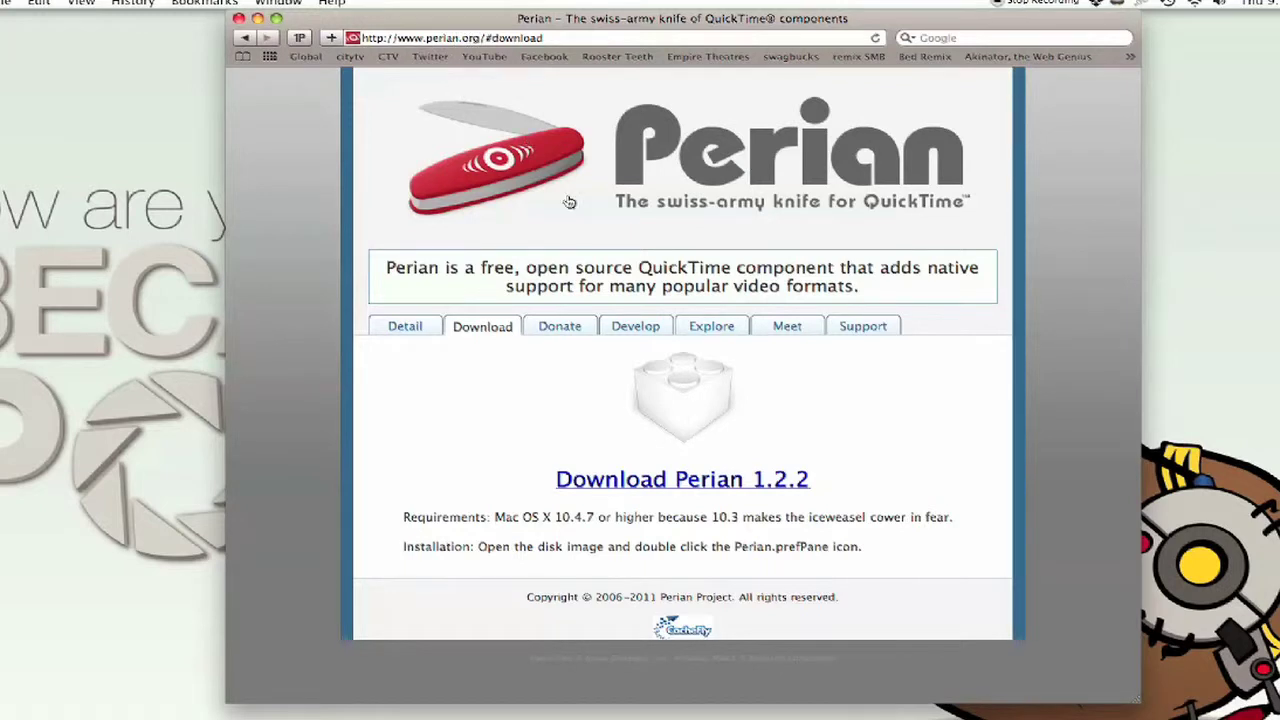
{"action": "right_click", "coordinate": [724, 487]}
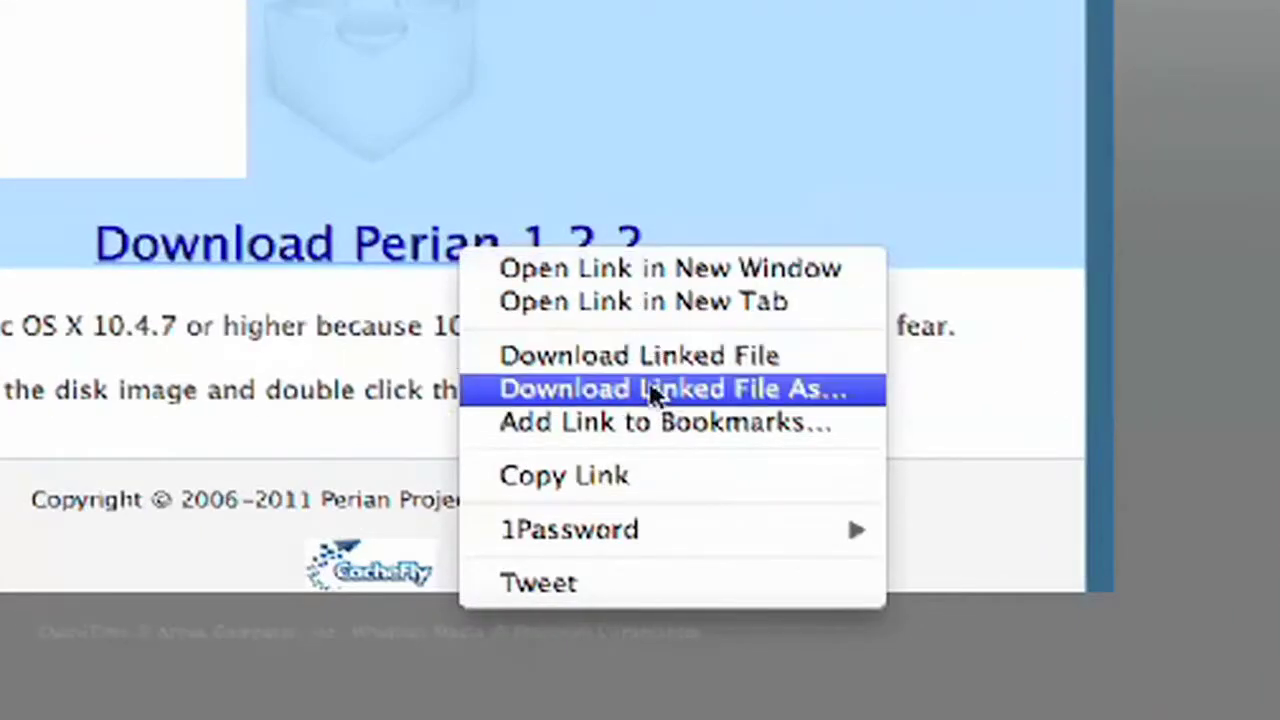
{"action": "left_click", "coordinate": [620, 480]}
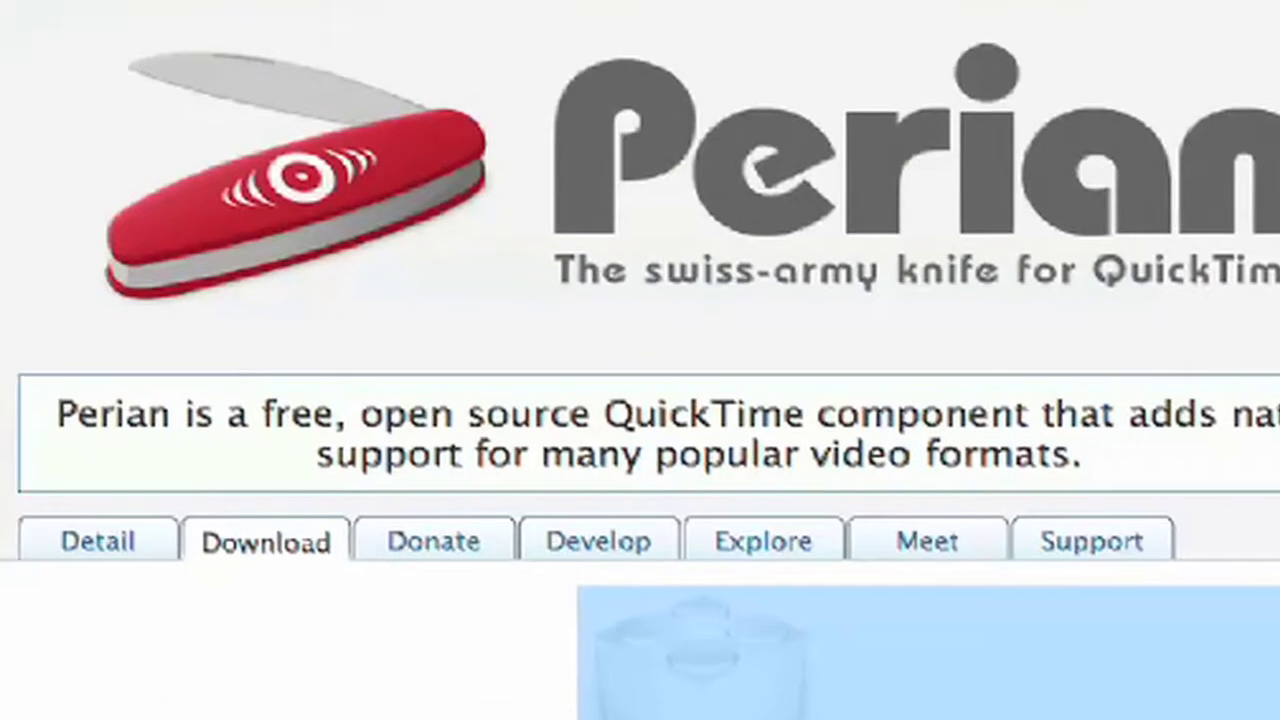
{"action": "key", "text": "super+l"}
{"action": "type", "text": "http://perian.cachefly.net/Perian_1.2.2.dmg"}
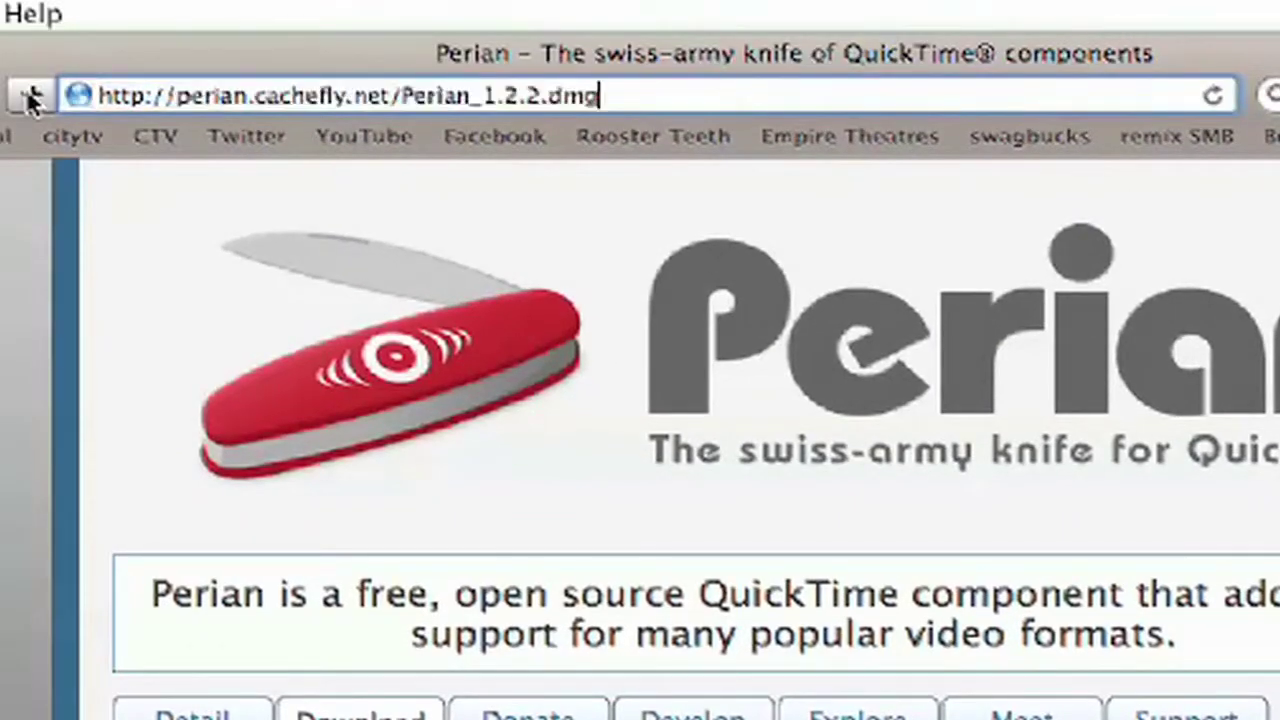
- Change the link to Perian_1.2.1.dmg, download it, then clear and close the Downloads list
{"action": "left_click", "coordinate": [540, 94]}
{"action": "key", "text": "BackSpace"}
{"action": "type", "text": "1"}
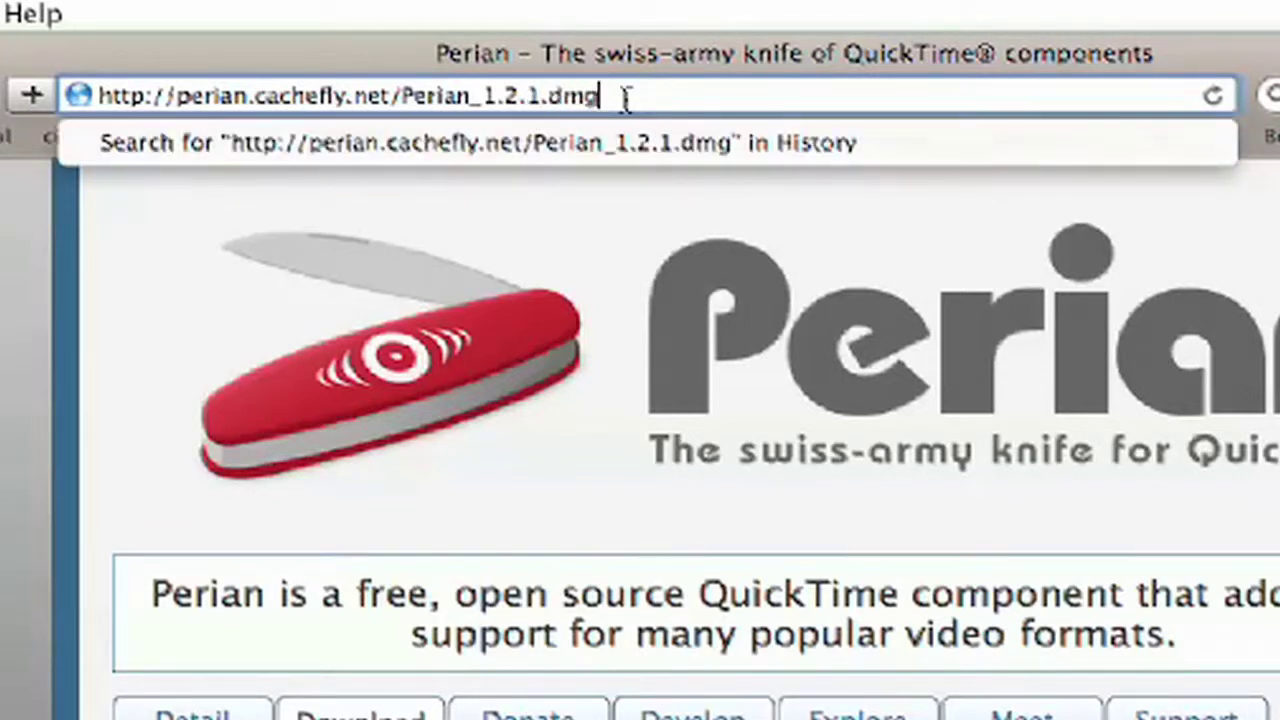
{"action": "key", "text": "Return"}
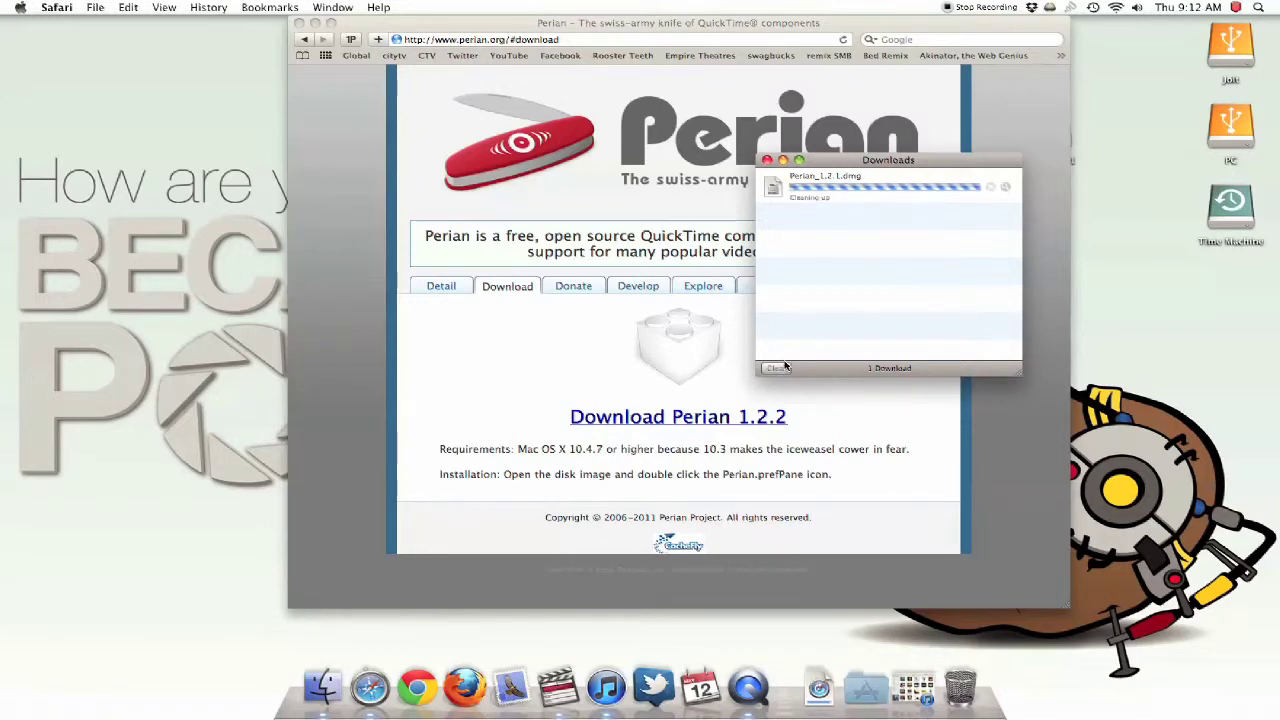
{"action": "left_click", "coordinate": [777, 368]}
{"action": "left_click", "coordinate": [767, 161]}
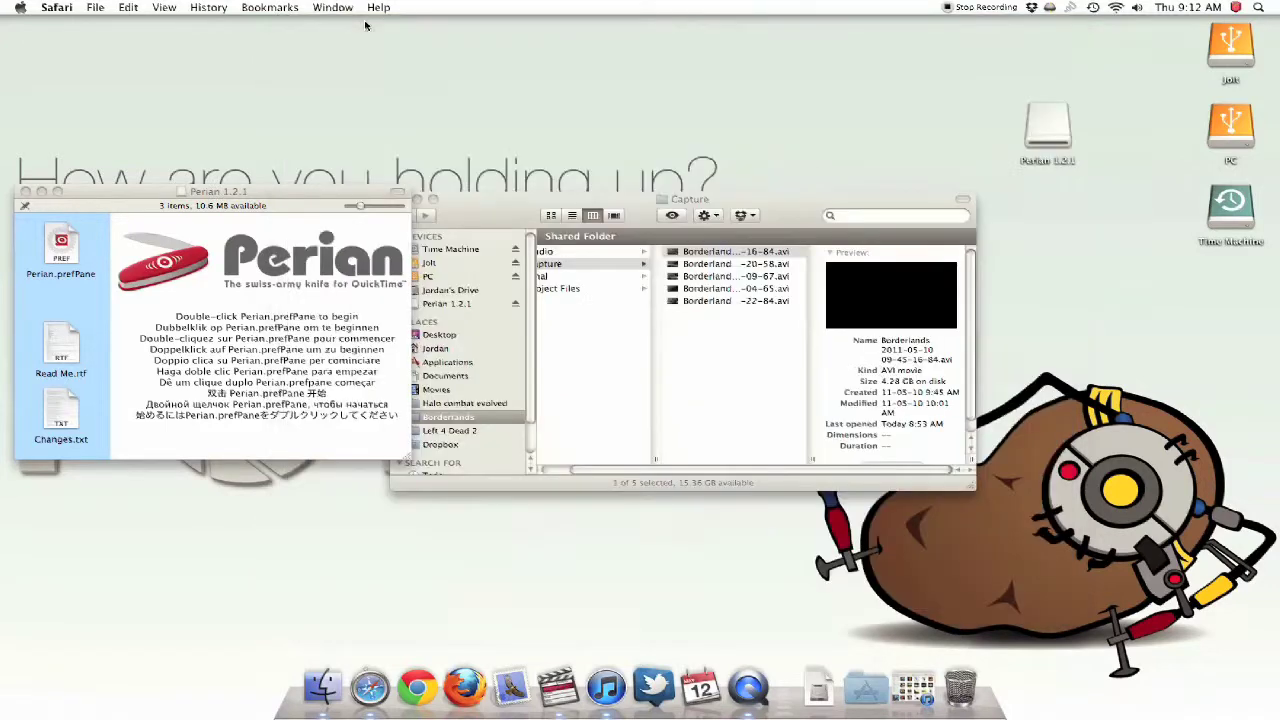
- Quit Safari and install Perian.prefPane from the 1.2.1 disk image for all users, entering the admin password
{"action": "key", "text": "super+q"}
{"action": "left_click", "coordinate": [290, 202]}
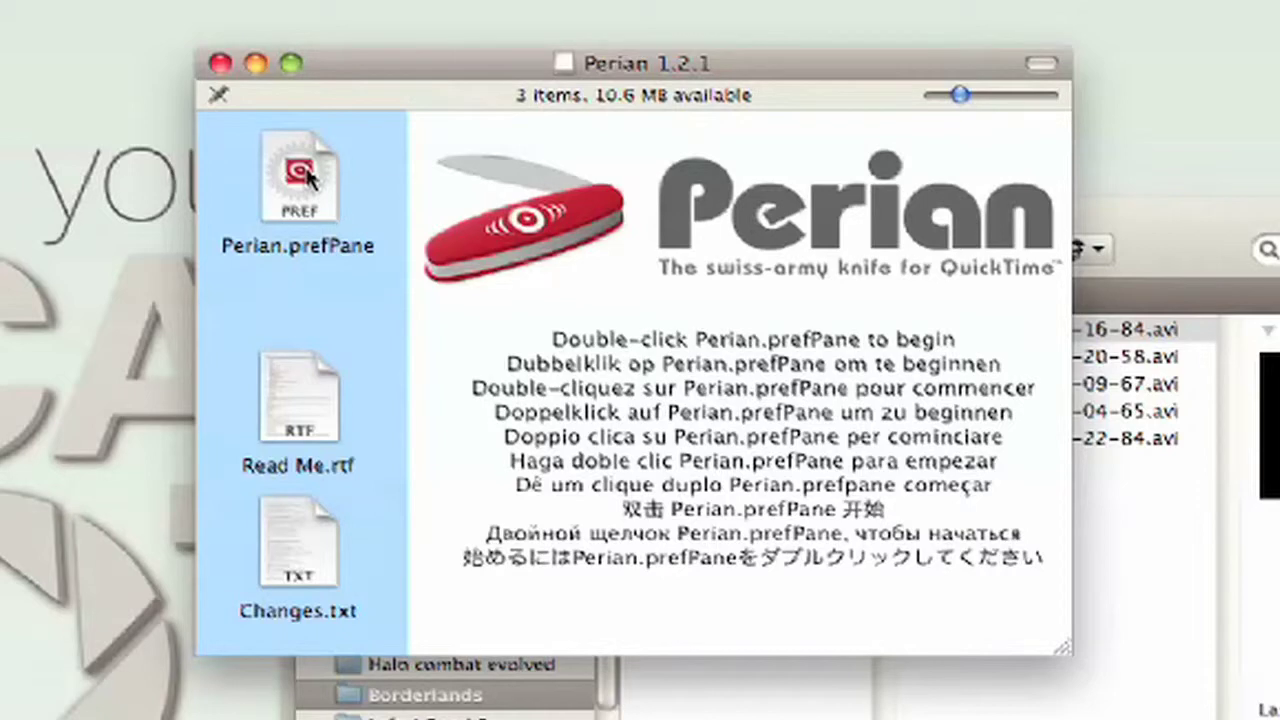
{"action": "double_click", "coordinate": [300, 177]}
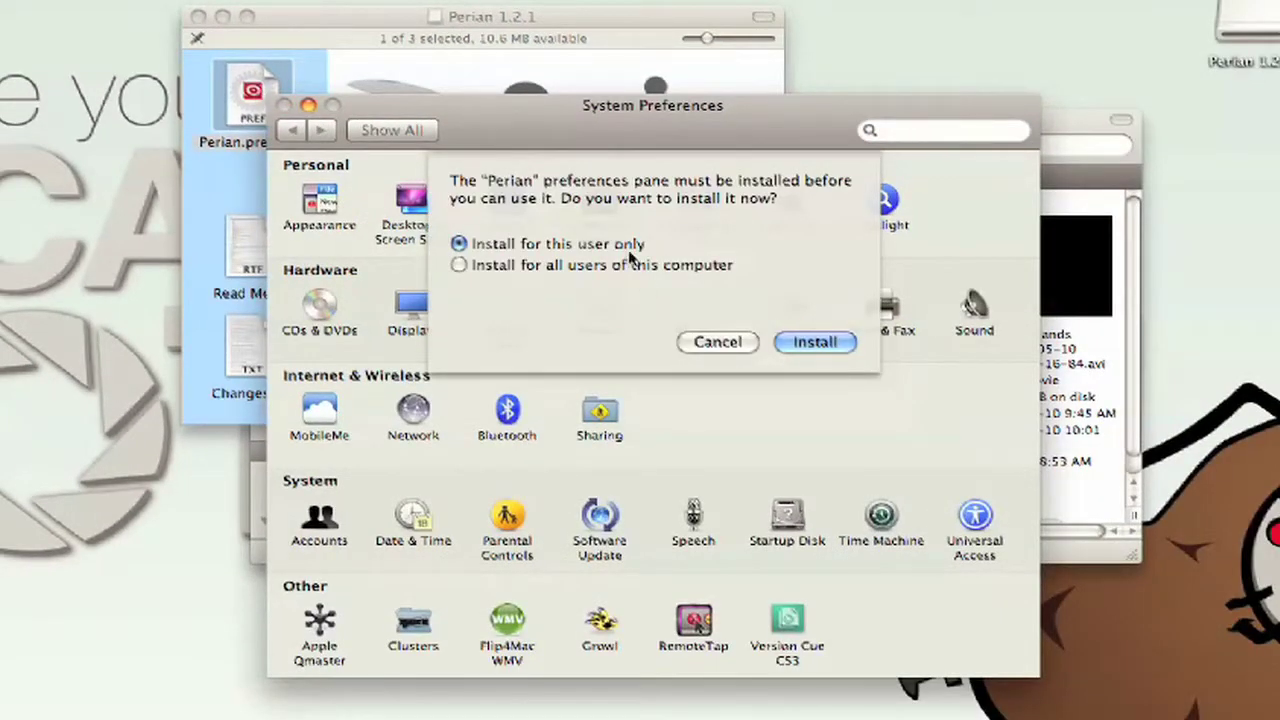
{"action": "left_click", "coordinate": [632, 264]}
{"action": "left_click", "coordinate": [818, 340]}
{"action": "type", "text": "*******"}
{"action": "key", "text": "Return"}
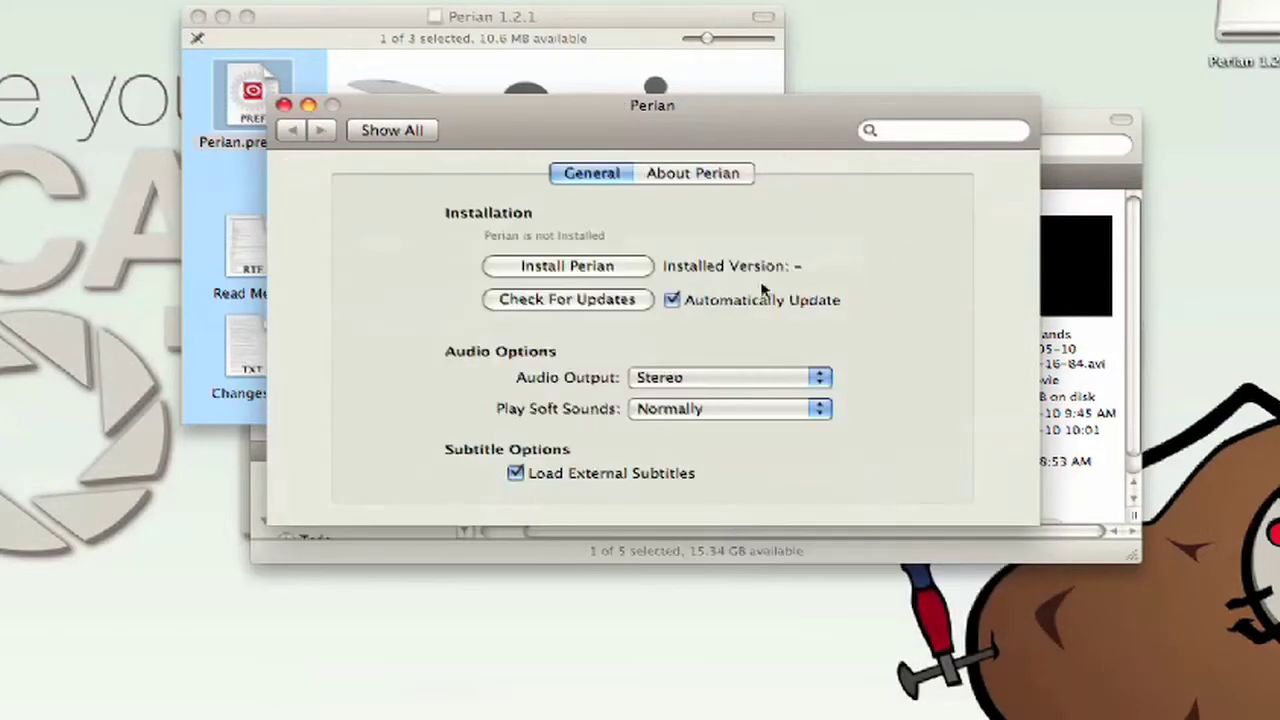
- Install Perian 1.2.1 with the admin password, check for updates, and close the disk image window
{"action": "left_click", "coordinate": [583, 268]}
{"action": "type", "text": "********"}
{"action": "key", "text": "Return"}
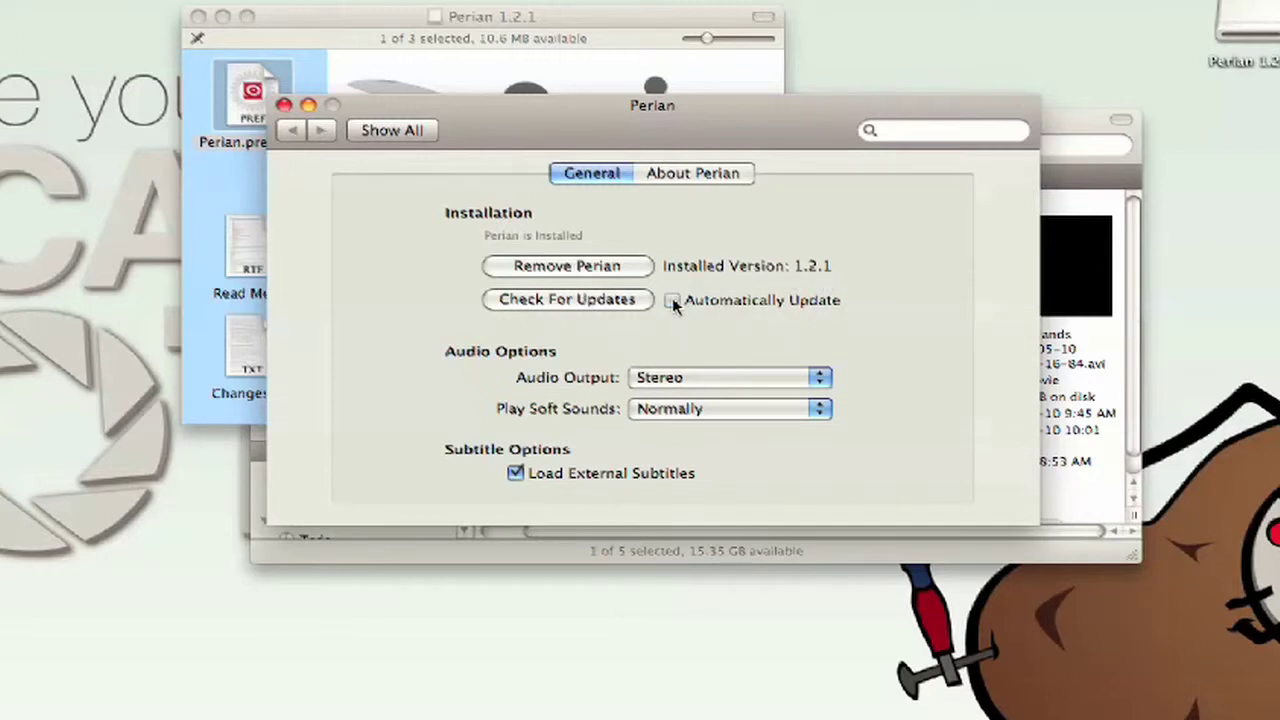
{"action": "left_click", "coordinate": [627, 303]}
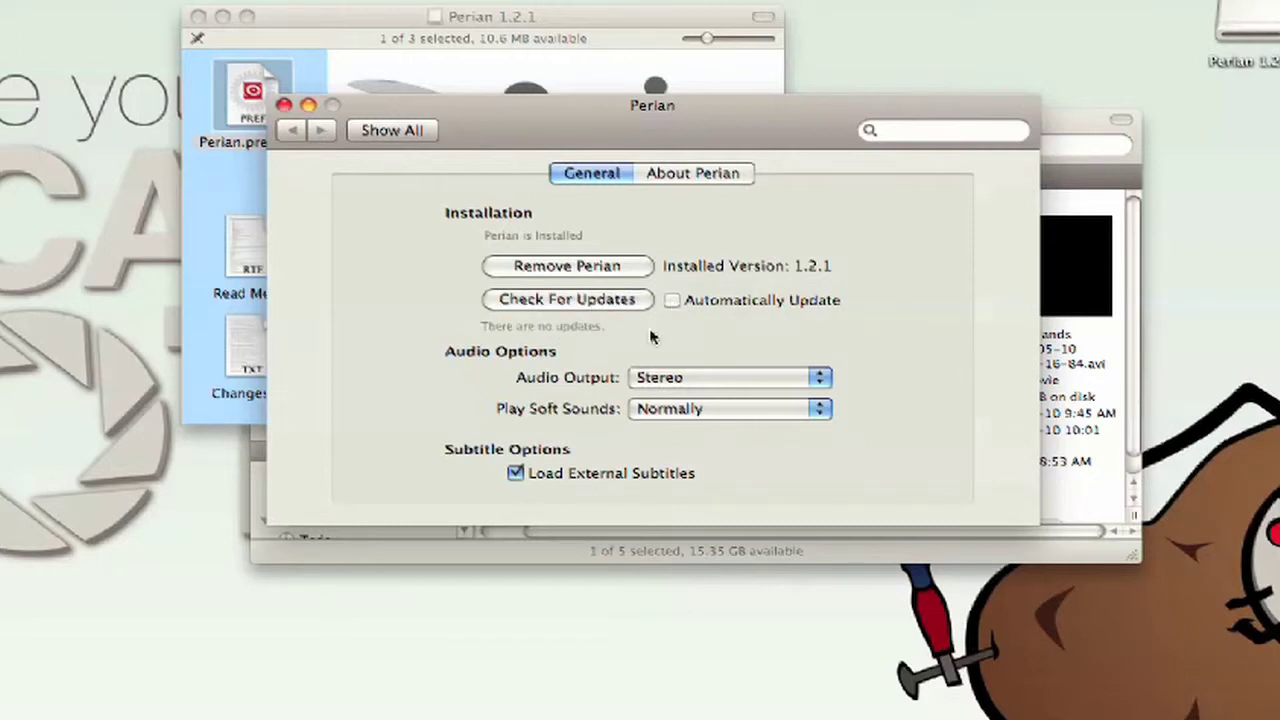
{"action": "left_click", "coordinate": [214, 29]}
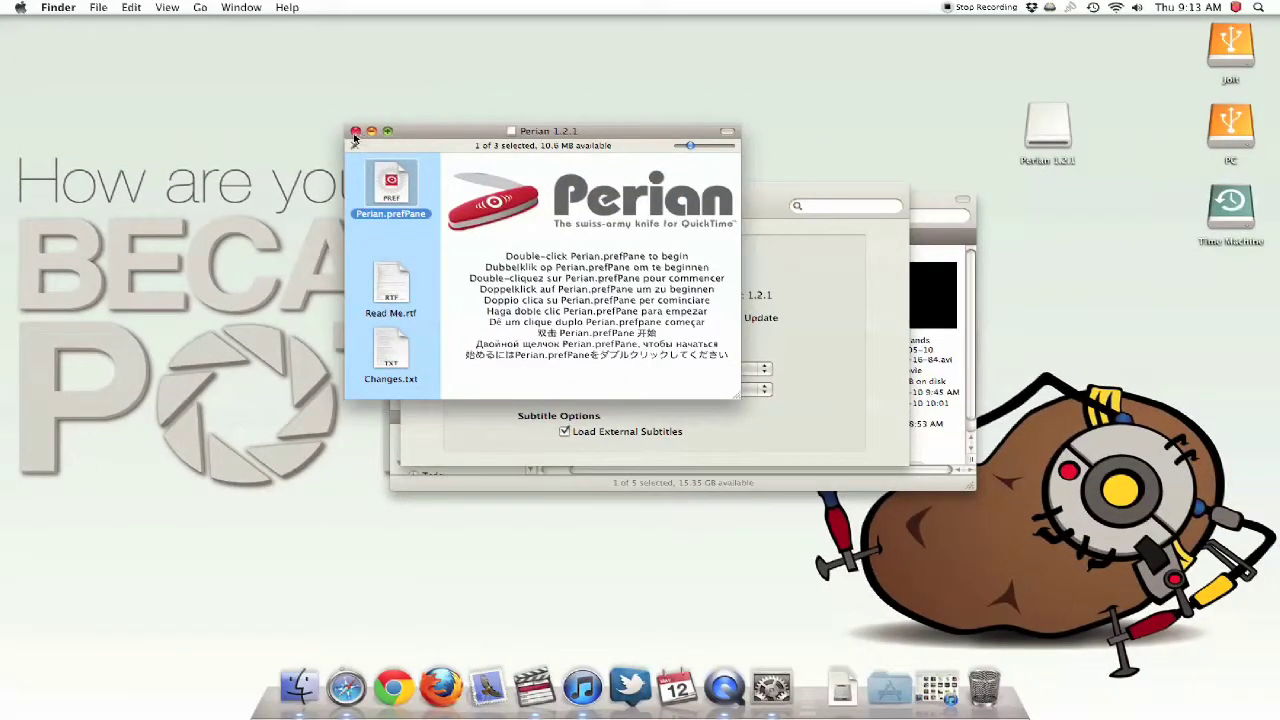
{"action": "left_click", "coordinate": [355, 132]}
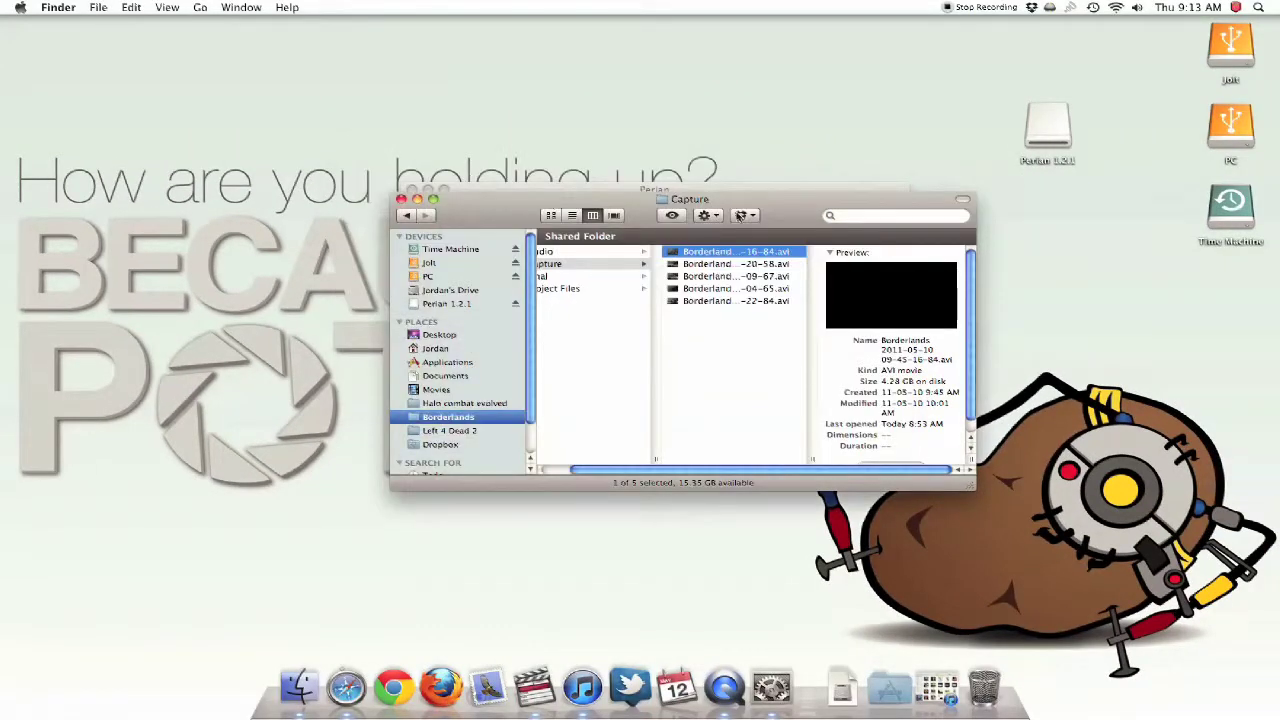
- Open the Borderlands AVI in QuickTime, play and pause it at two seconds, then return to Final Cut Pro
{"action": "double_click", "coordinate": [716, 254]}
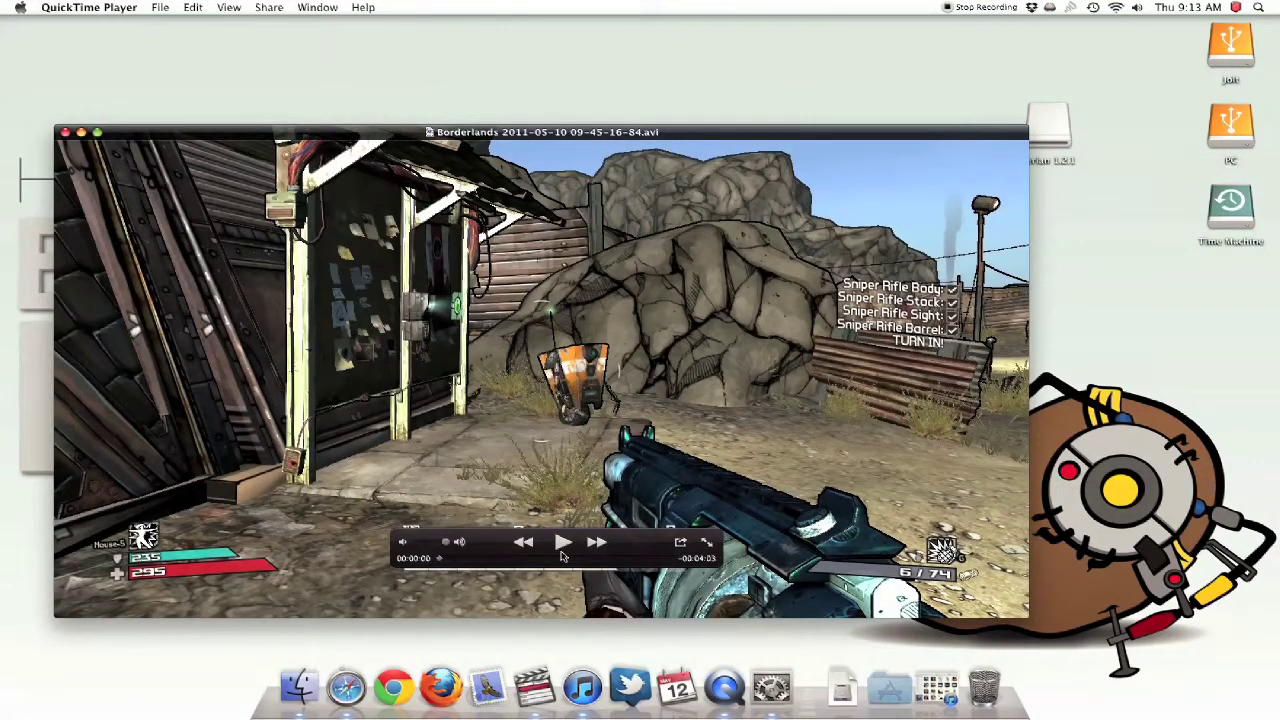
{"action": "left_click", "coordinate": [562, 543]}
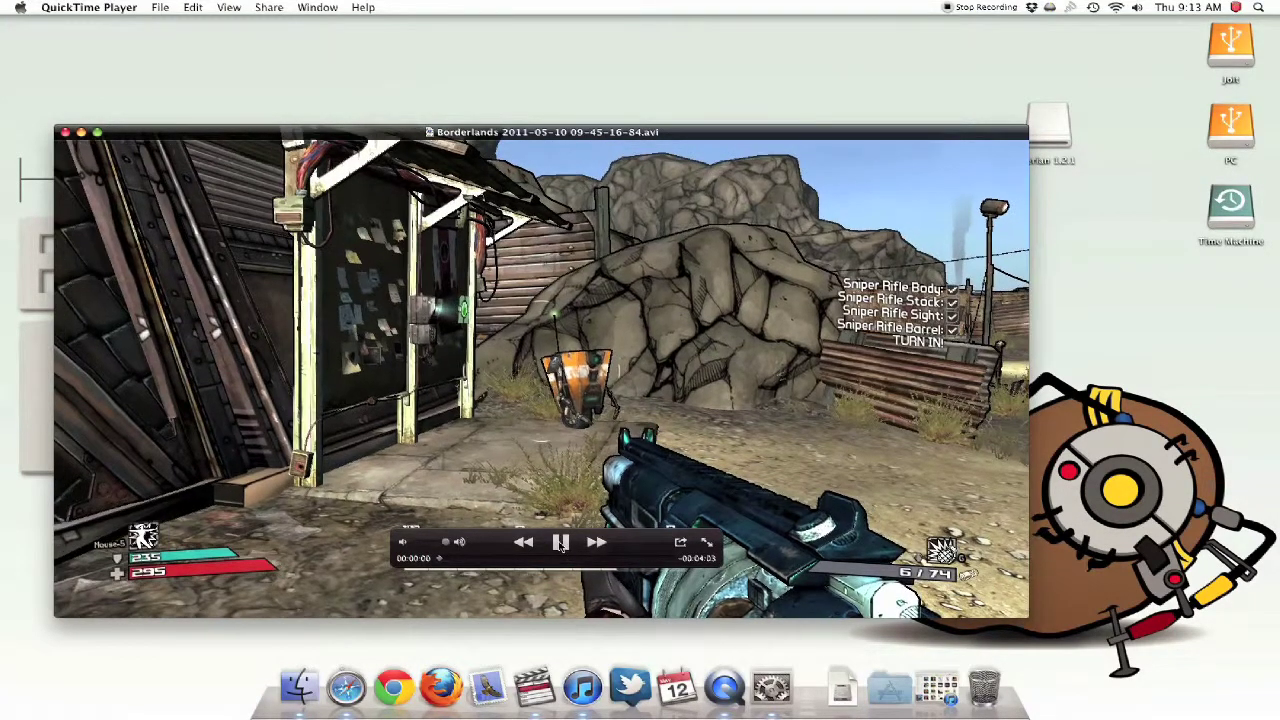
{"action": "left_click", "coordinate": [562, 543]}
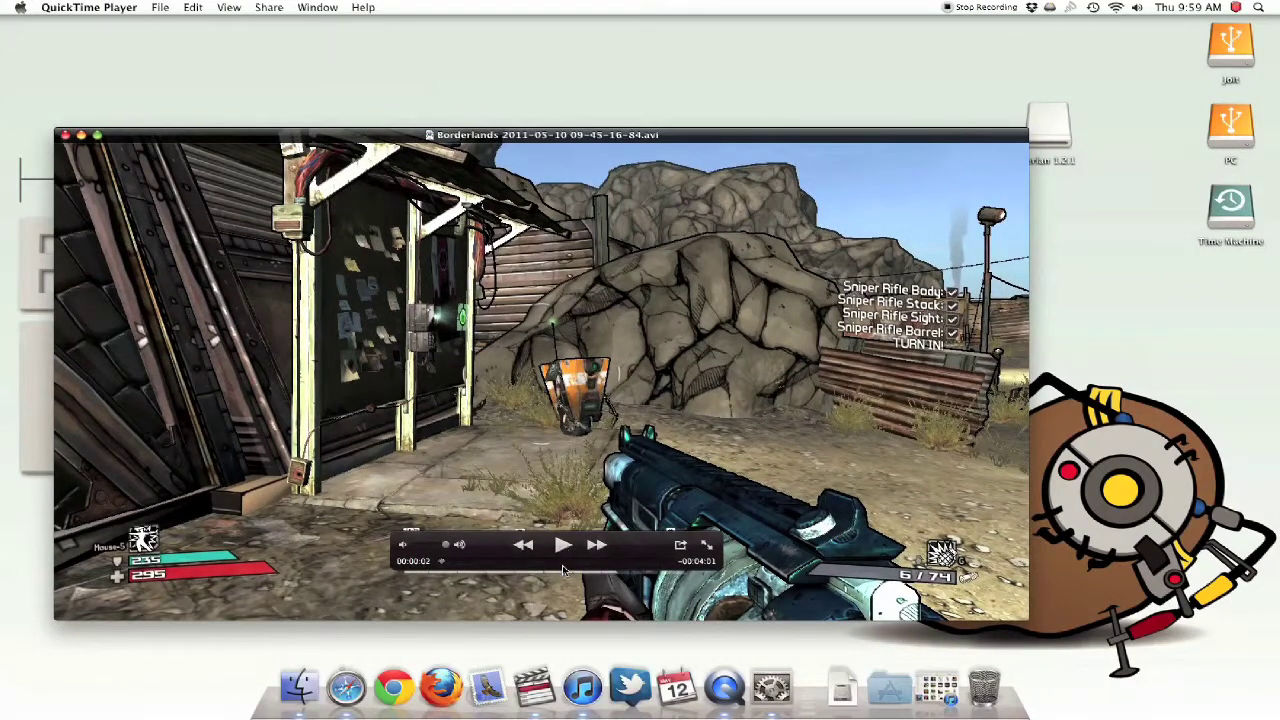
{"action": "left_click", "coordinate": [535, 686]}
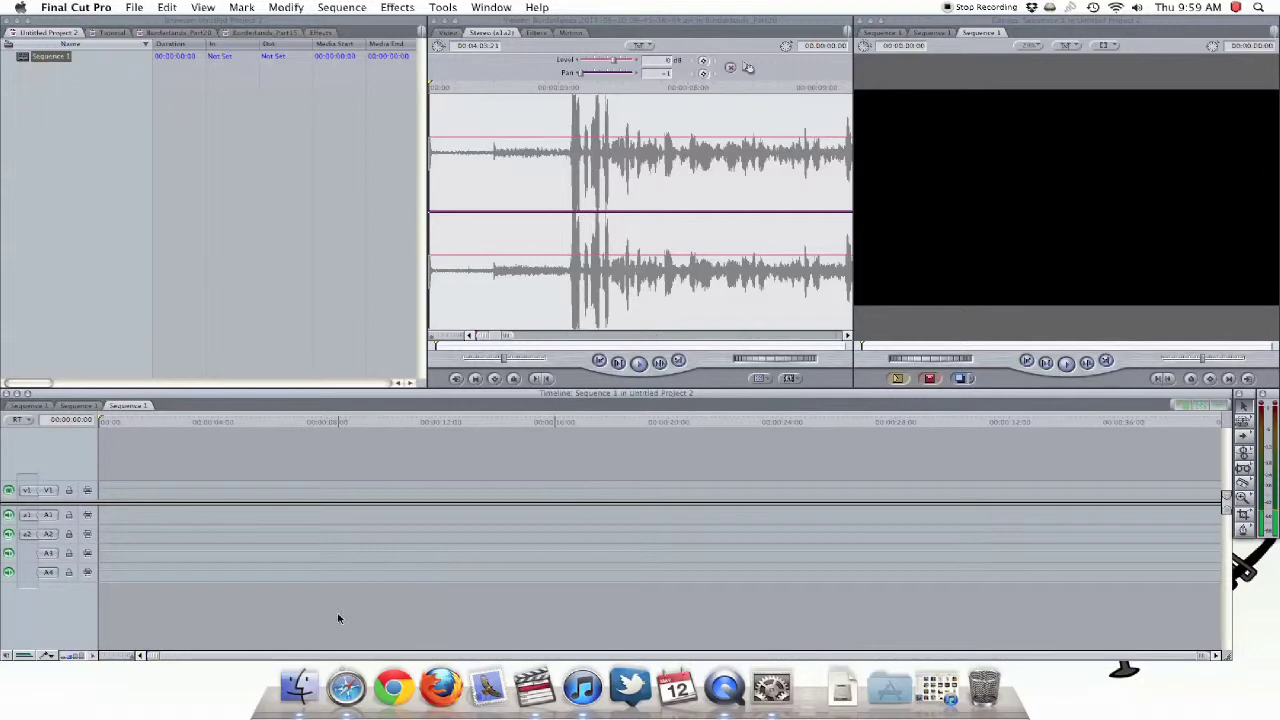
- Drop the Borderlands AVI from the Capture folder into Sequence 1 and play from about 3:37
{"action": "left_click", "coordinate": [298, 680]}
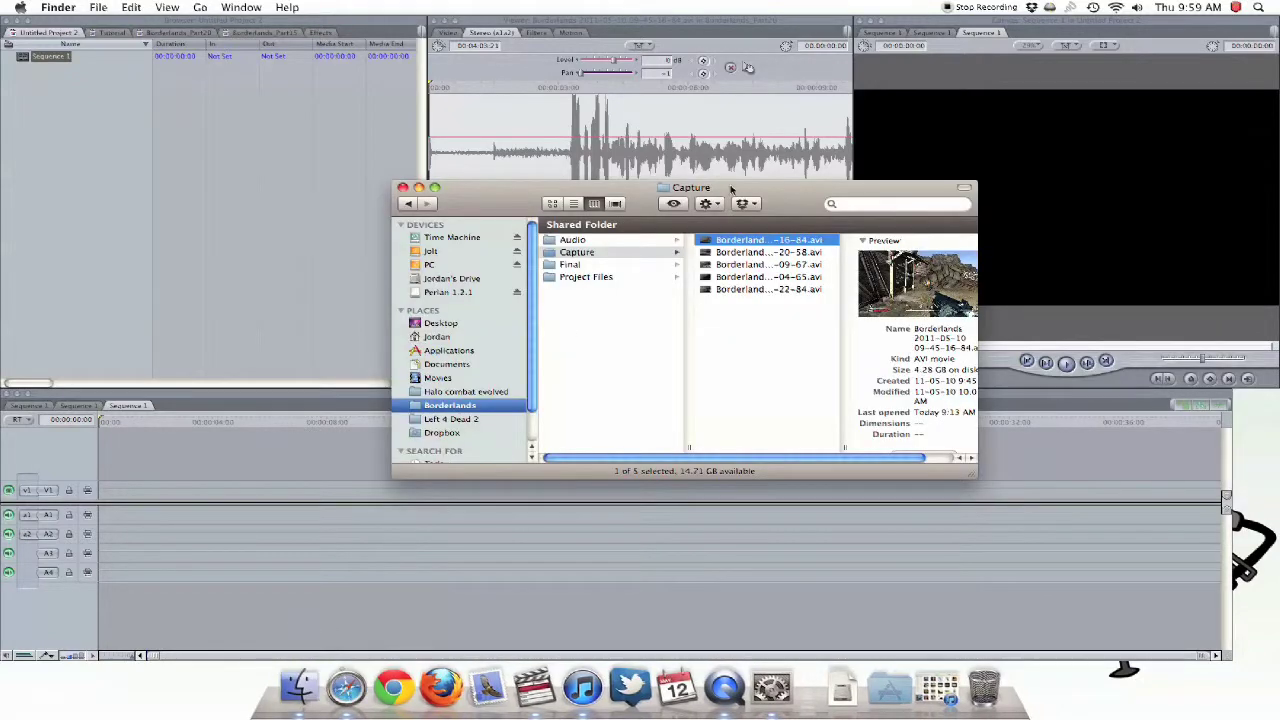
{"action": "left_click_drag", "start_coordinate": [733, 238], "coordinate": [110, 492]}
{"action": "left_click", "coordinate": [195, 423]}
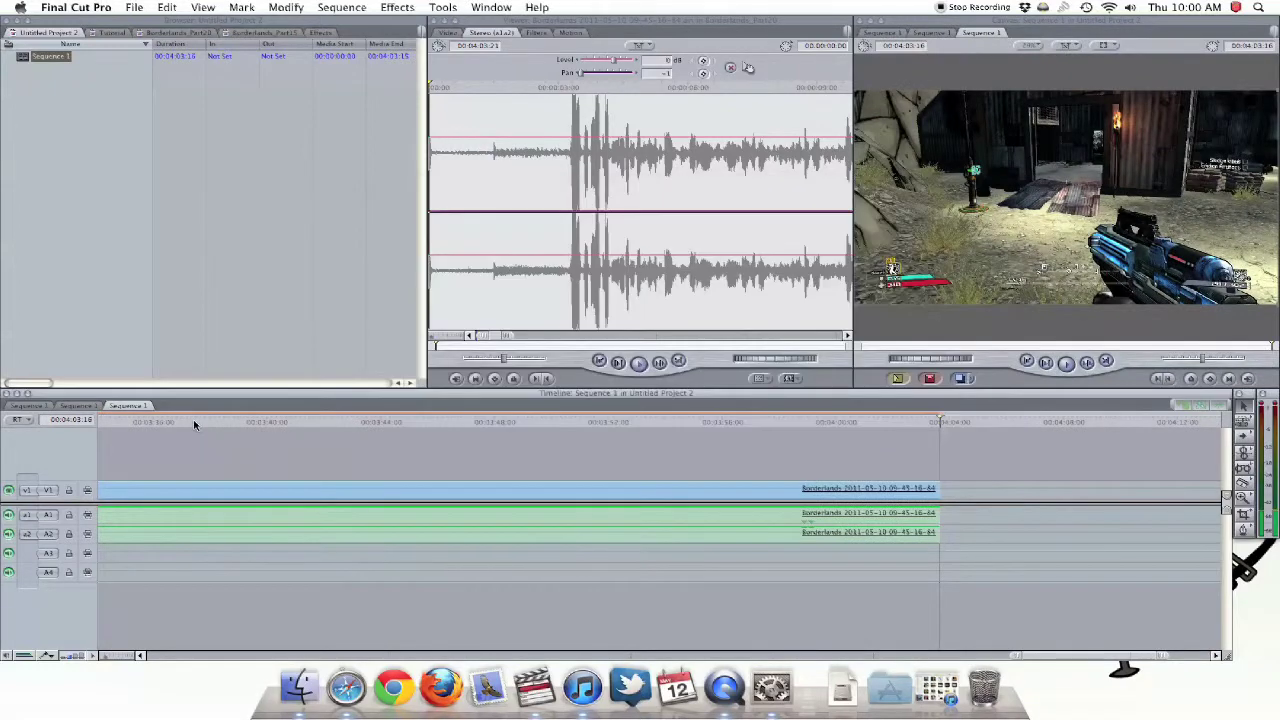
{"action": "left_click", "coordinate": [208, 422]}
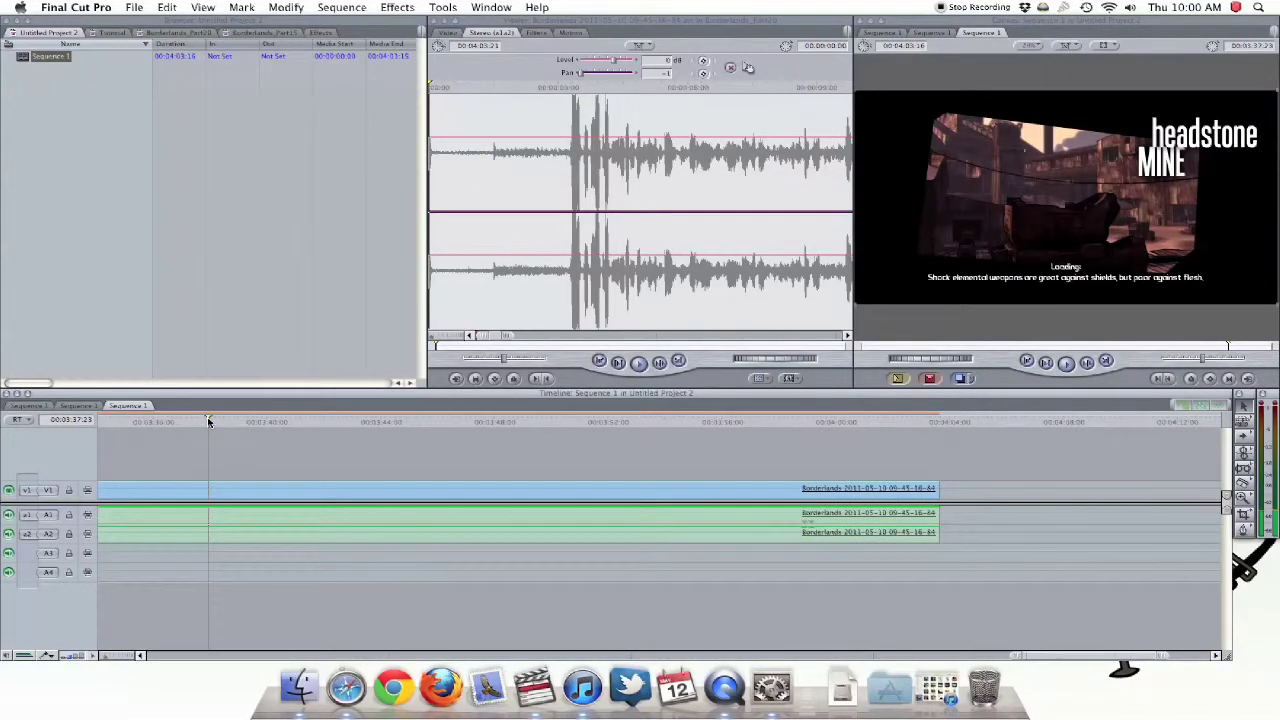
{"action": "key", "text": "space"}
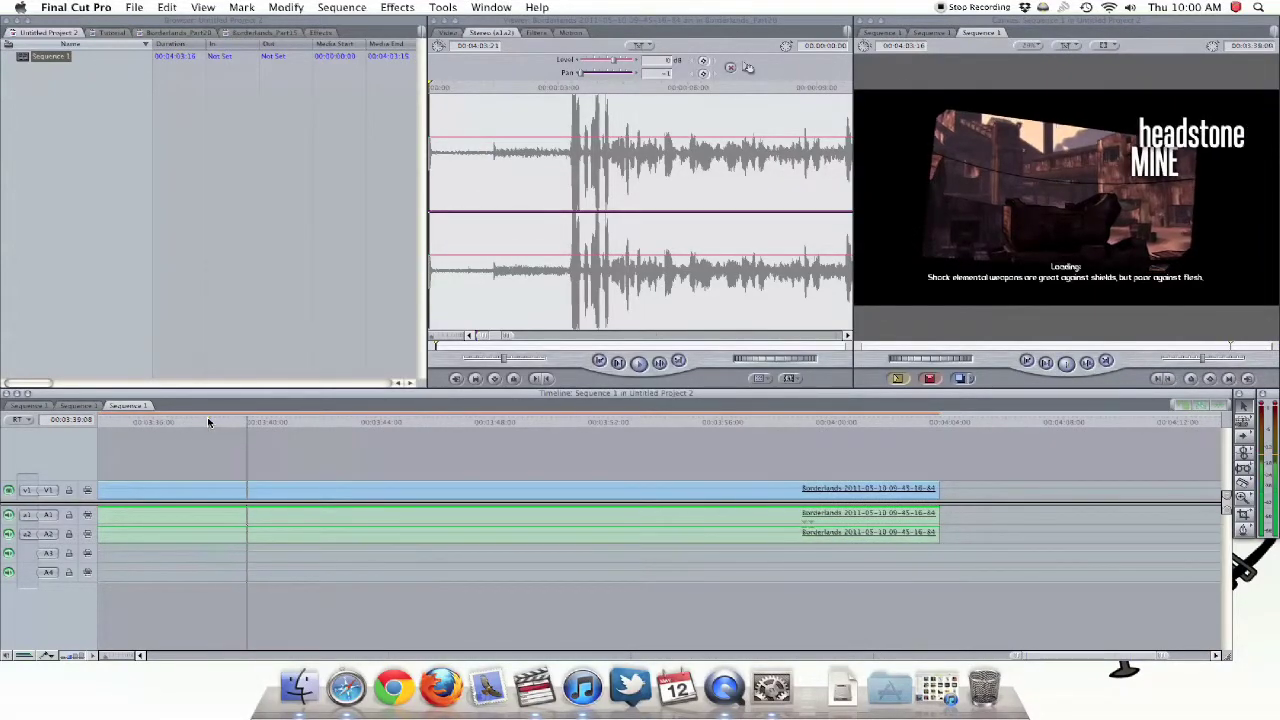